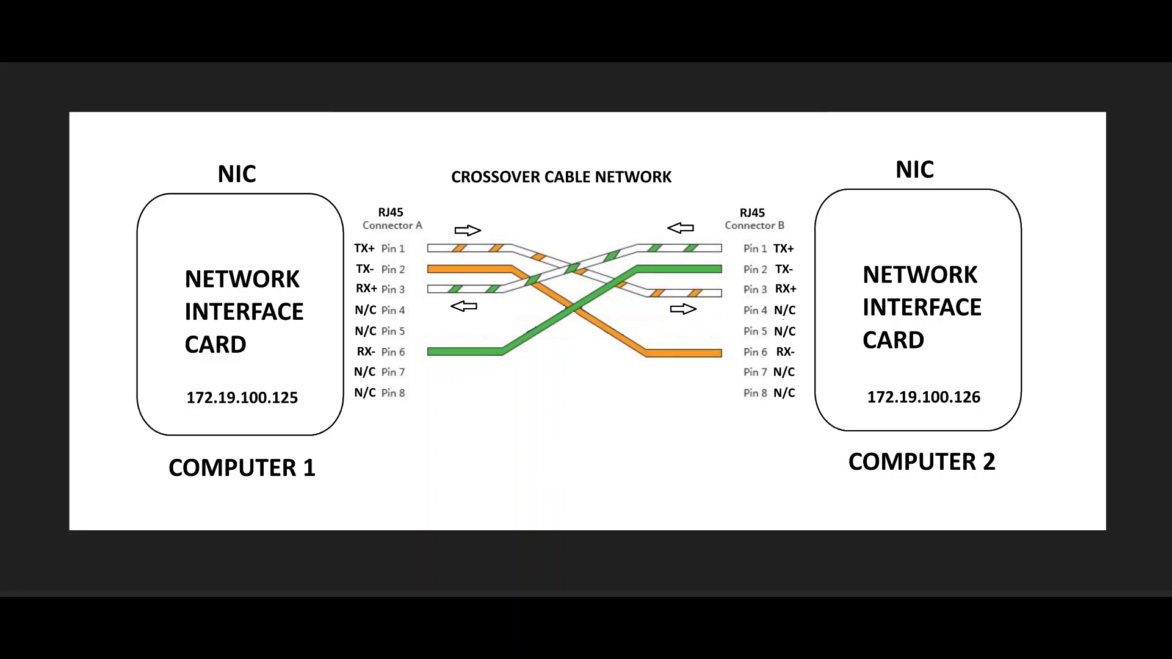
{"action": "mouse_move", "coordinate": [635, 646]}
{"action": "left_click", "coordinate": [379, 574]}
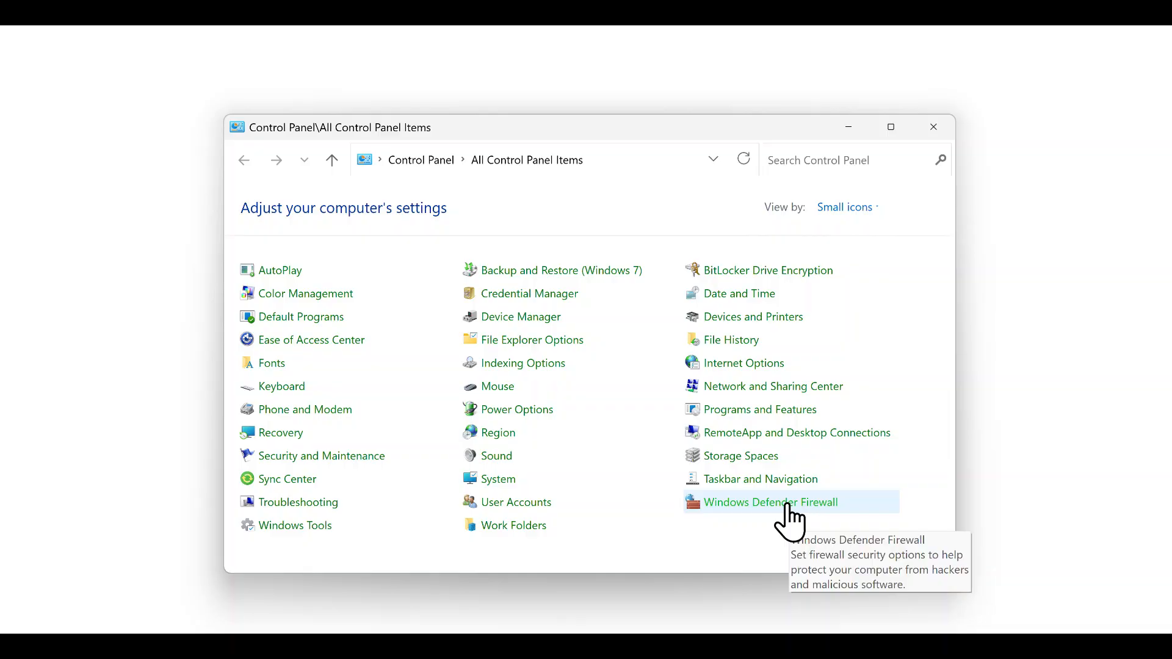
Open the list of inbound rules in the advanced settings of Windows Defender Firewall
{"action": "left_click", "coordinate": [787, 506]}
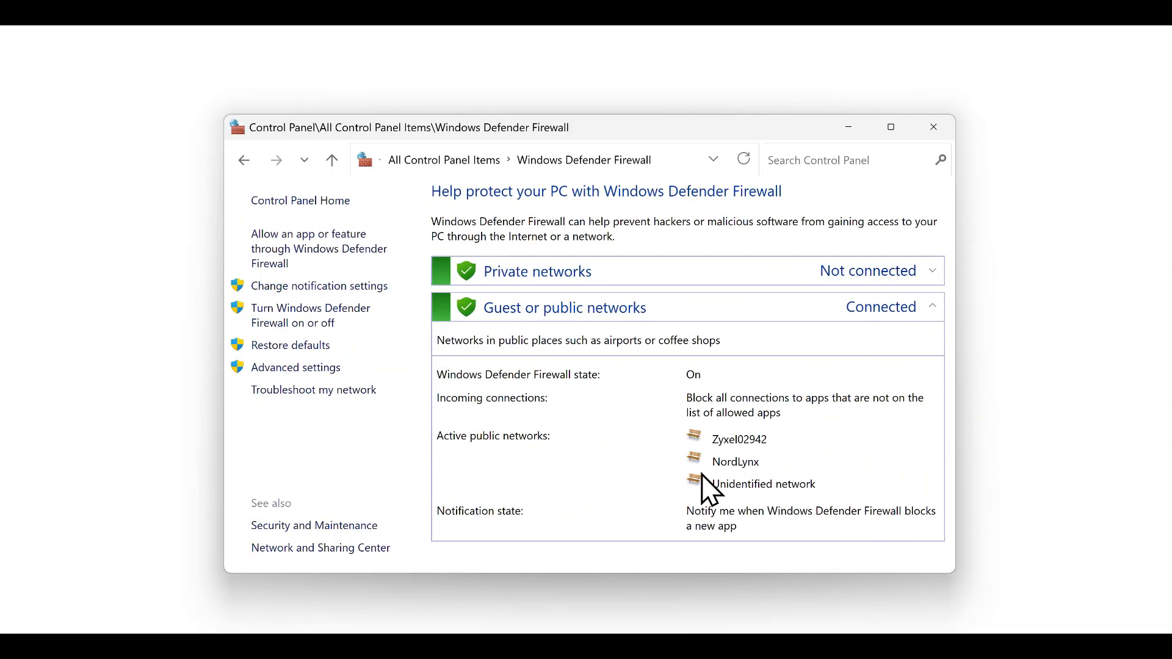
{"action": "left_click", "coordinate": [272, 367]}
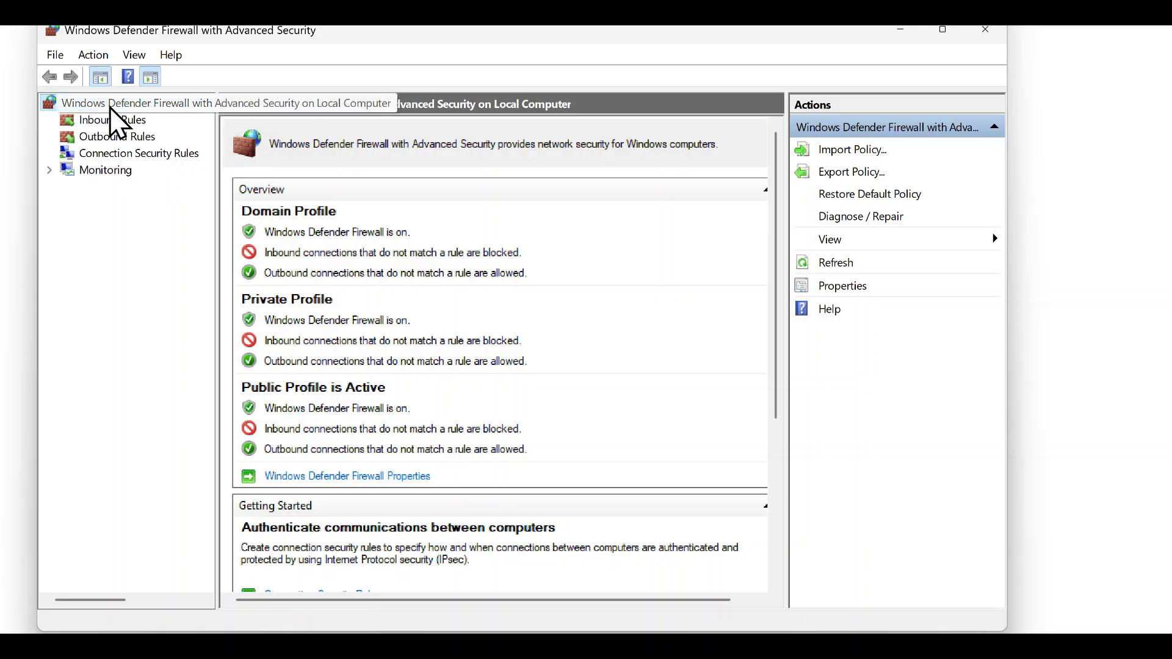
{"action": "left_click", "coordinate": [100, 120]}
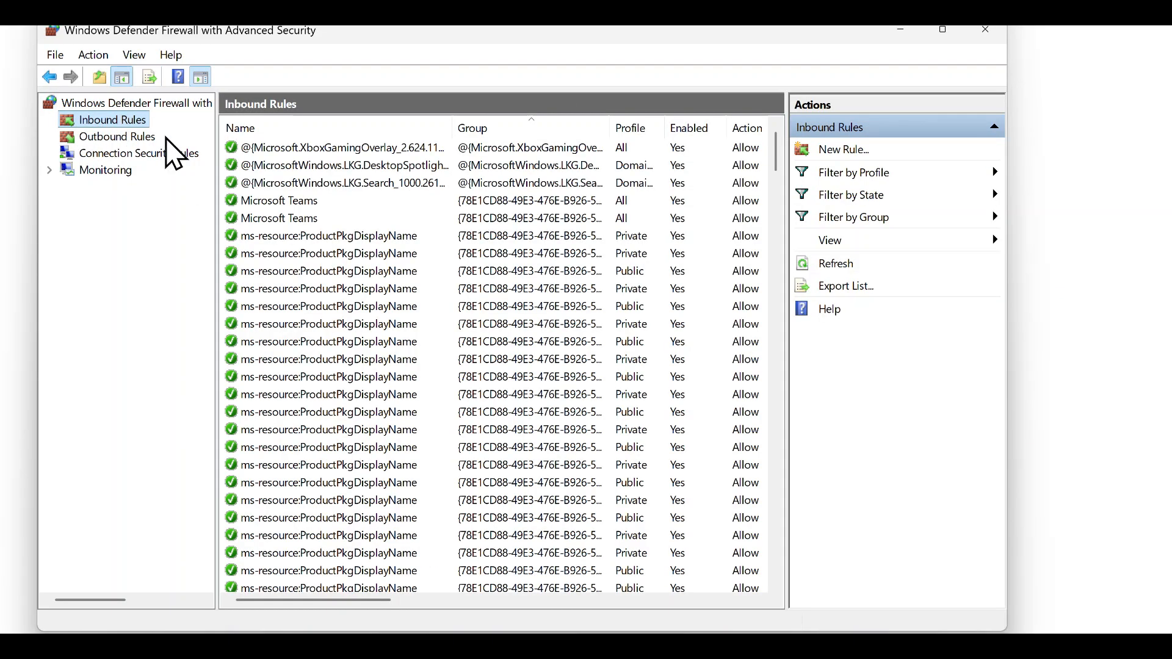
Find the inbound File and Printer Sharing echo request rules and widen the Name column and the rules list to read them fully
{"action": "scroll", "coordinate": [405, 271], "scroll_direction": "down", "scroll_amount": 20}
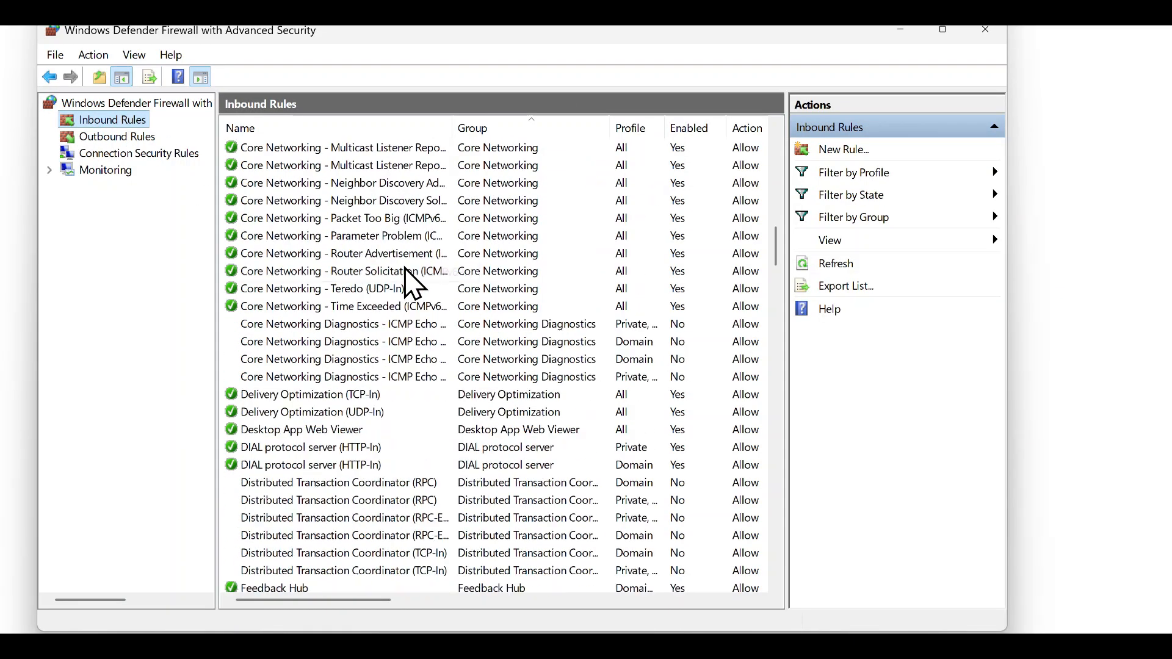
{"action": "scroll", "coordinate": [413, 282], "scroll_direction": "down", "scroll_amount": 8}
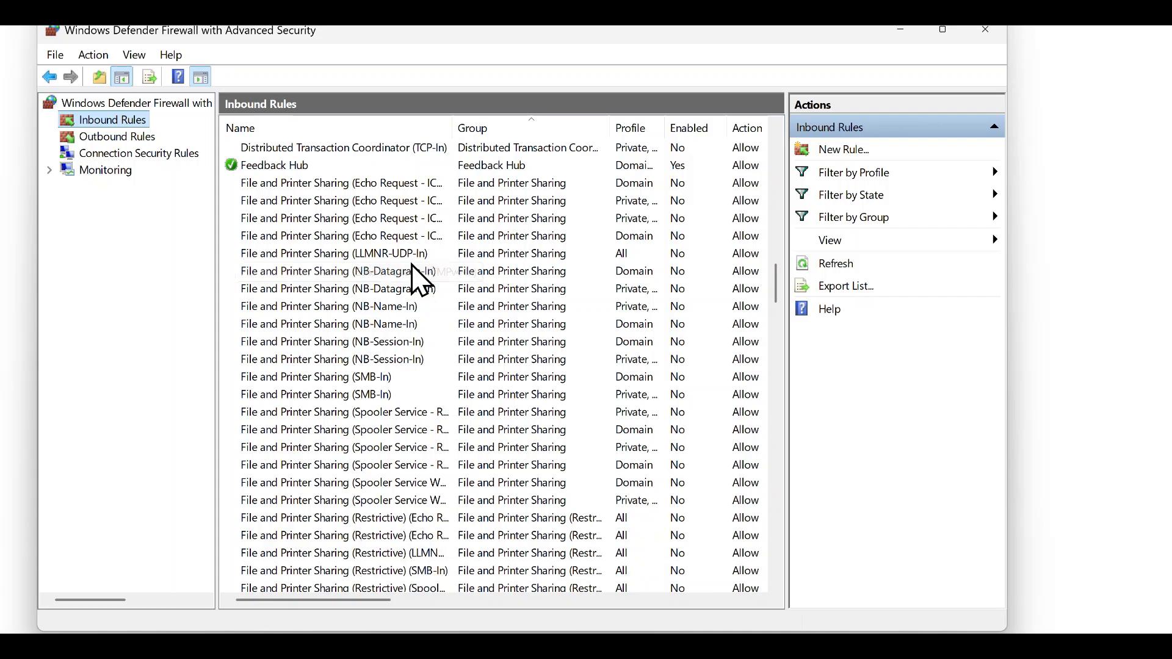
{"action": "scroll", "coordinate": [421, 280], "scroll_direction": "up", "scroll_amount": 1}
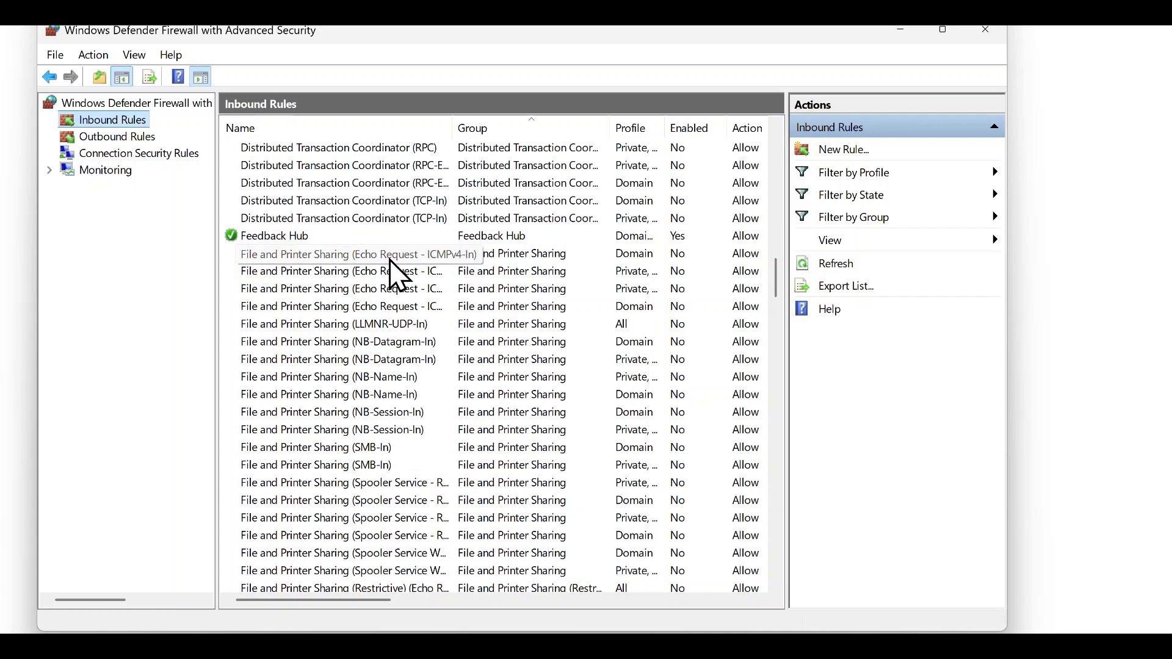
{"action": "left_click_drag", "start_coordinate": [457, 121], "coordinate": [493, 119]}
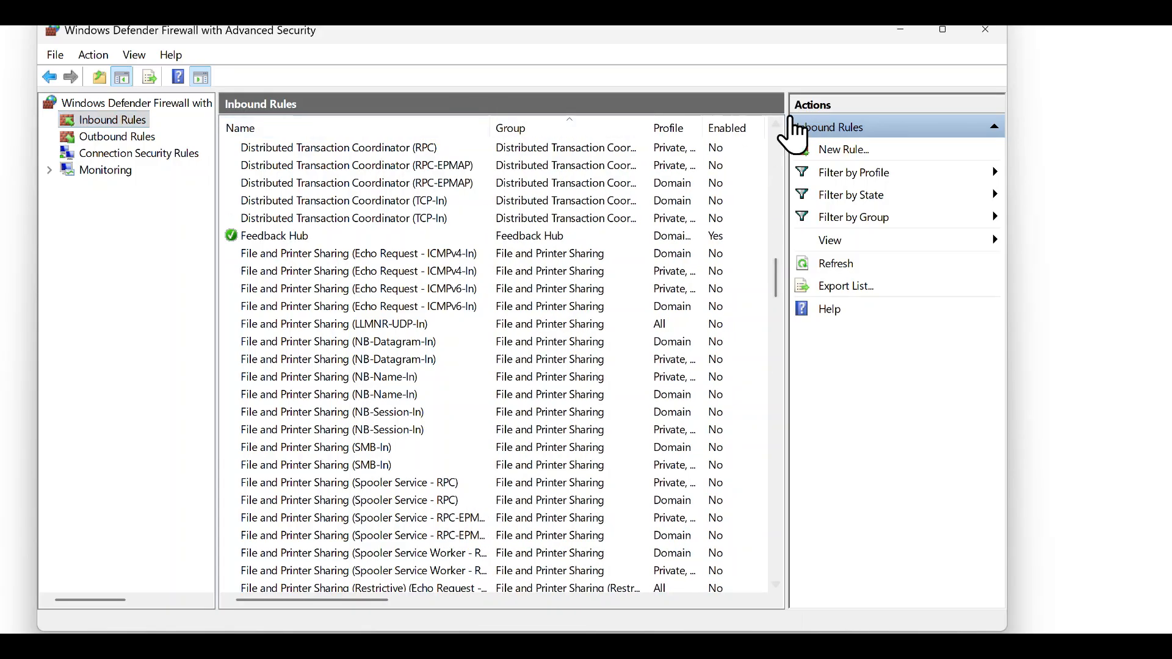
{"action": "left_click_drag", "start_coordinate": [786, 123], "coordinate": [842, 122]}
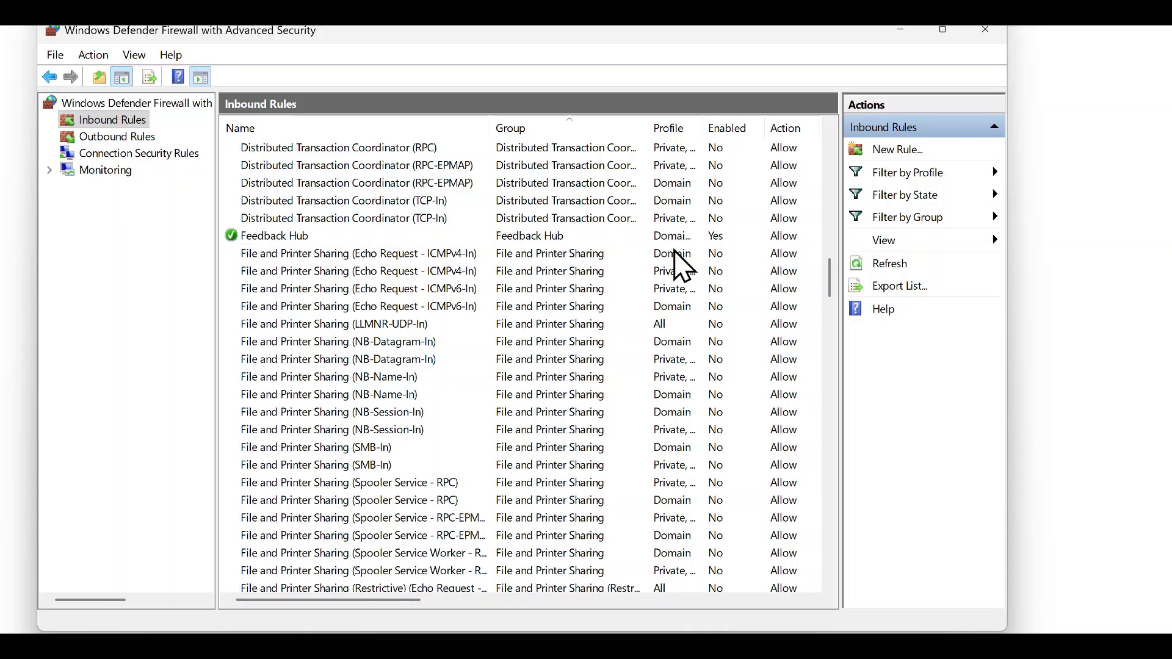
Enable both inbound File and Printer Sharing (Echo Request - ICMPv4-In) rules, for the Domain and the Private profiles
{"action": "left_click", "coordinate": [546, 255]}
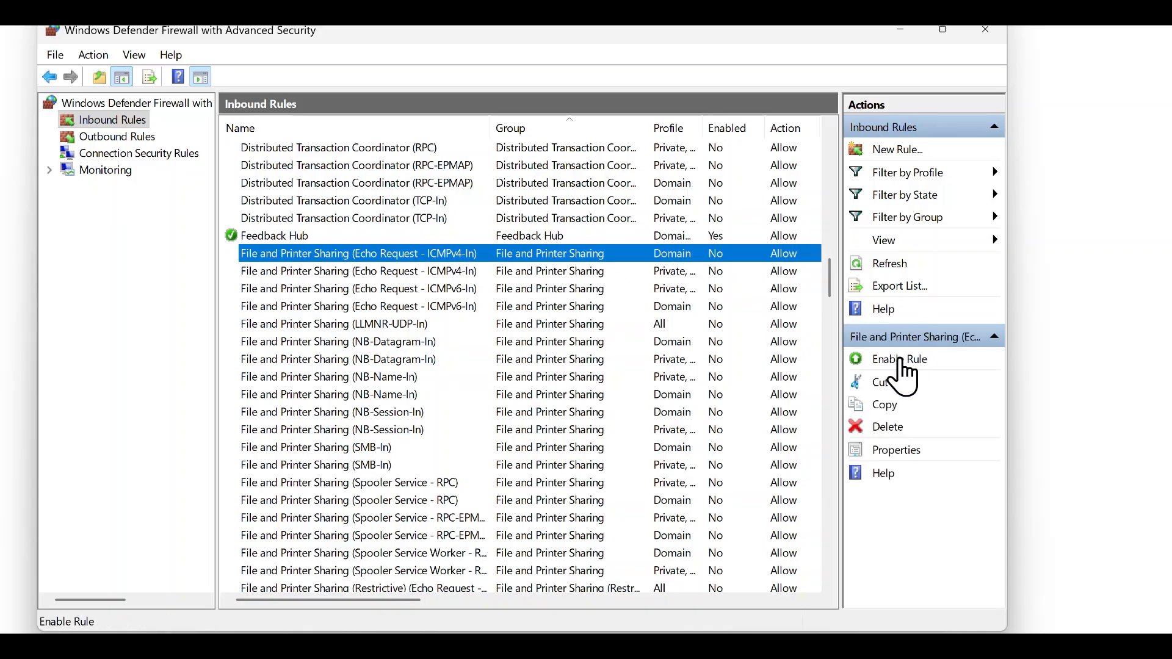
{"action": "left_click", "coordinate": [899, 362]}
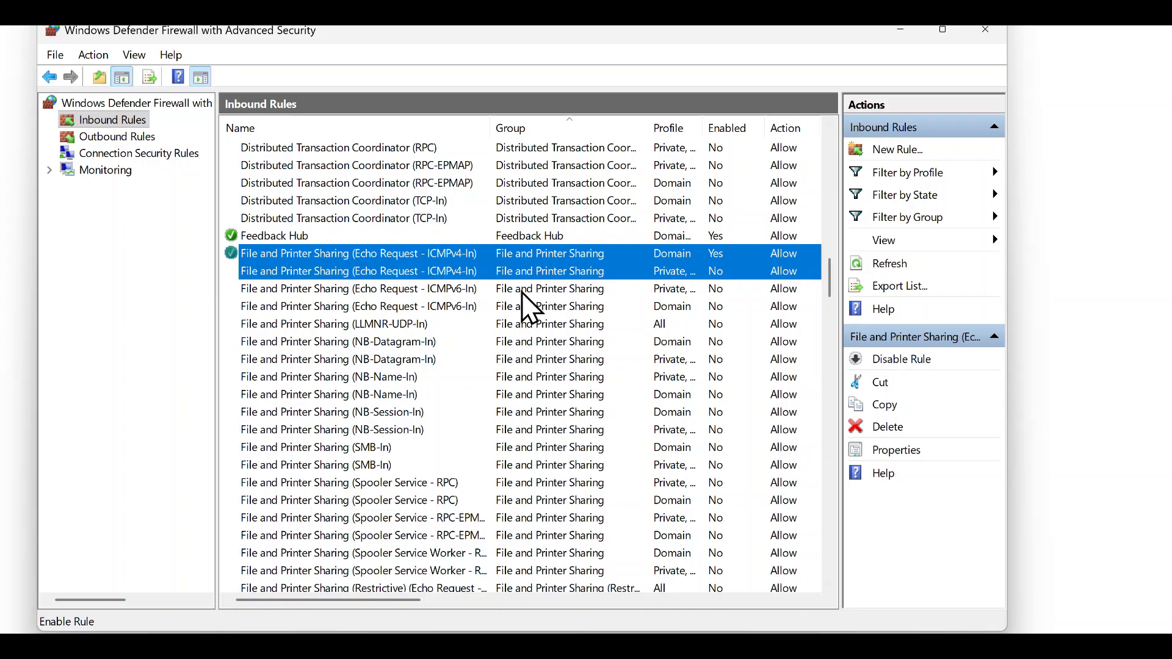
{"action": "left_click", "coordinate": [526, 272]}
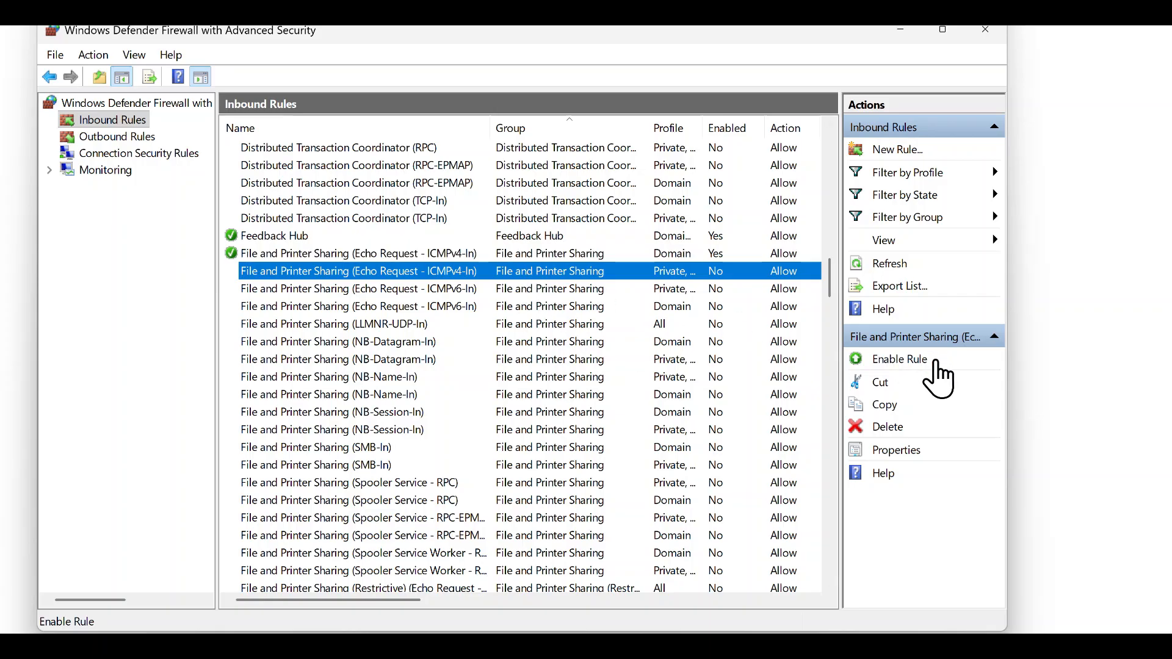
{"action": "left_click", "coordinate": [918, 361]}
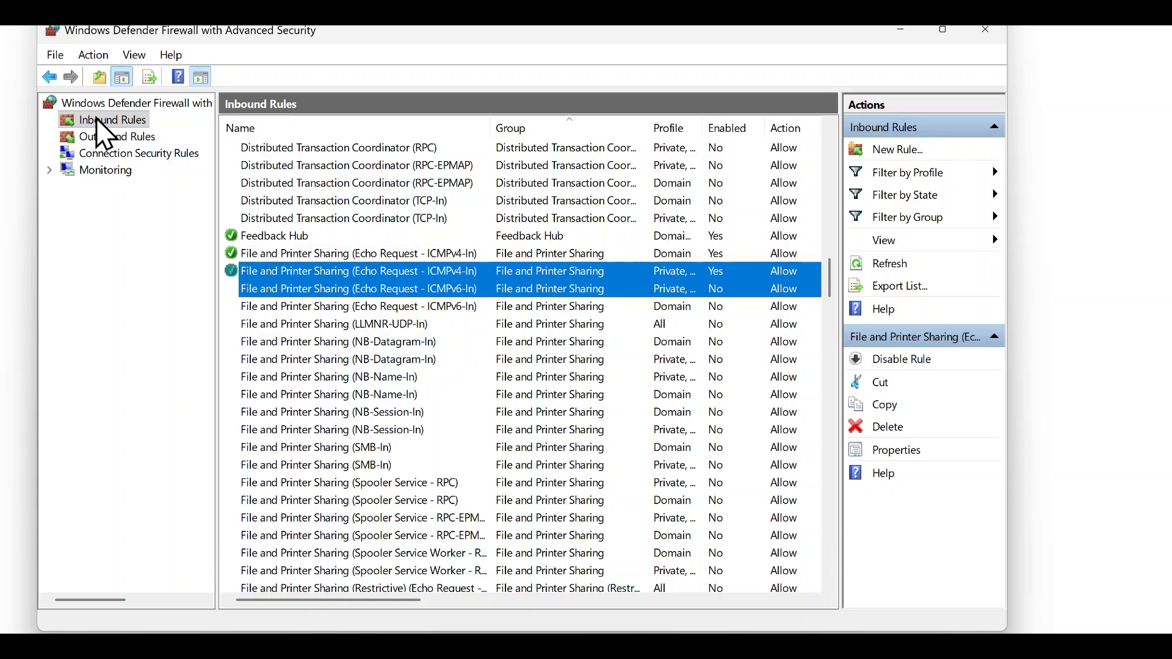
Enable the first two outbound File and Printer Sharing Echo Request rules, for the Private and Domain profiles, and close the advanced firewall window
{"action": "left_click", "coordinate": [115, 136]}
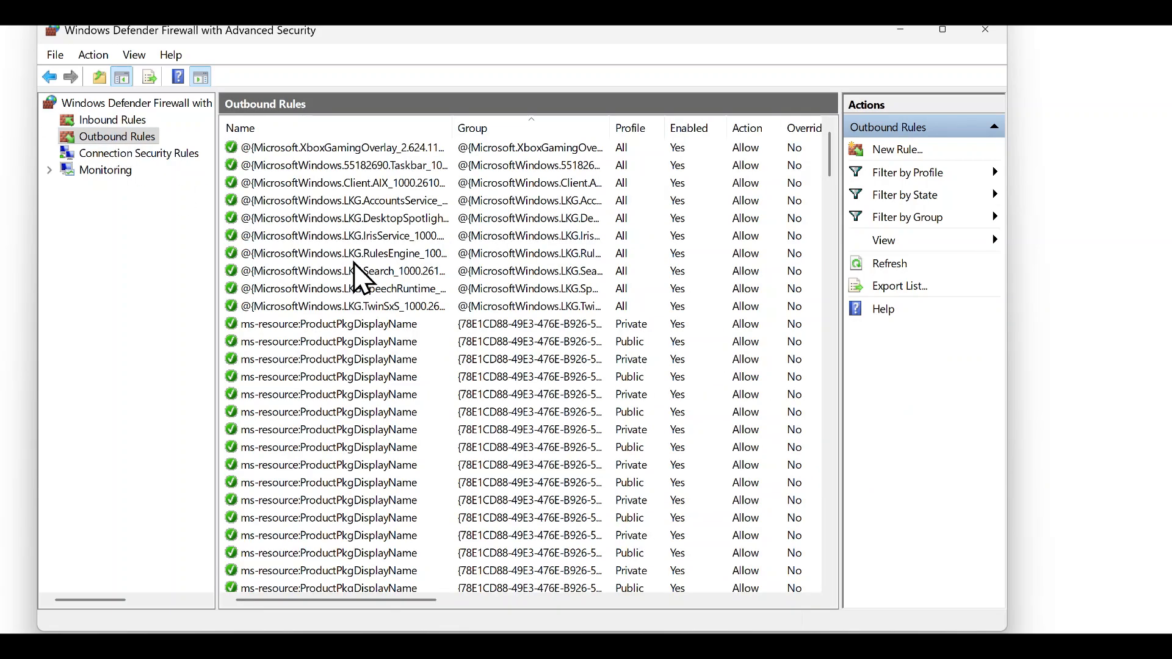
{"action": "scroll", "coordinate": [361, 278], "scroll_direction": "down", "scroll_amount": 20}
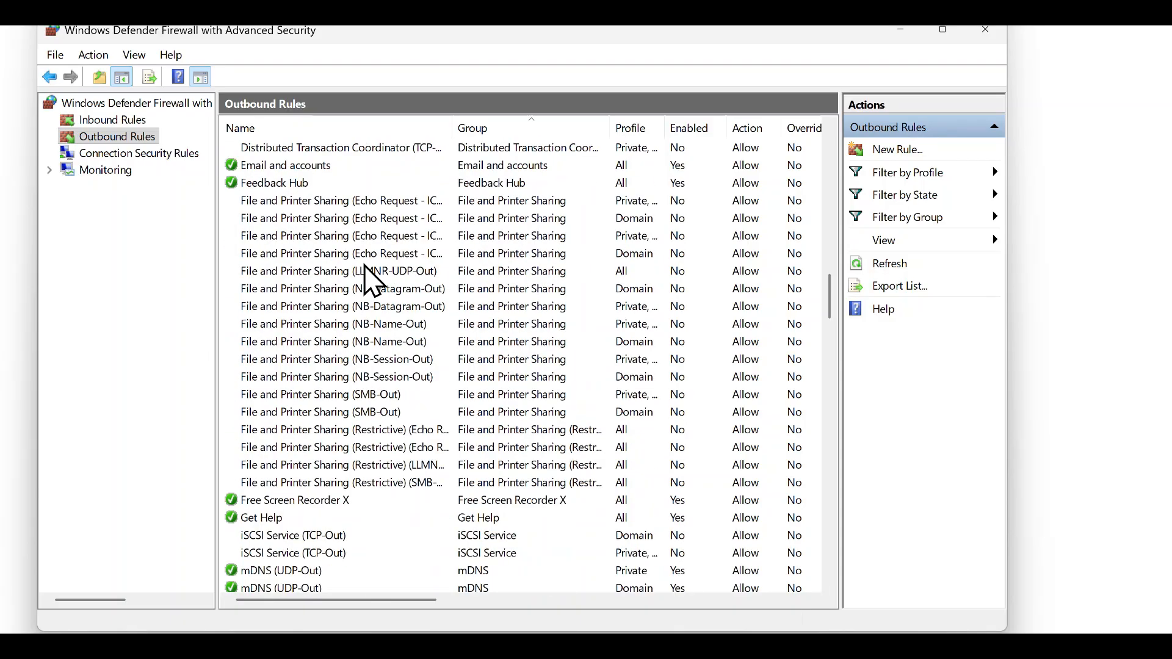
{"action": "scroll", "coordinate": [370, 273], "scroll_direction": "up", "scroll_amount": 3}
{"action": "double_click", "coordinate": [372, 342]}
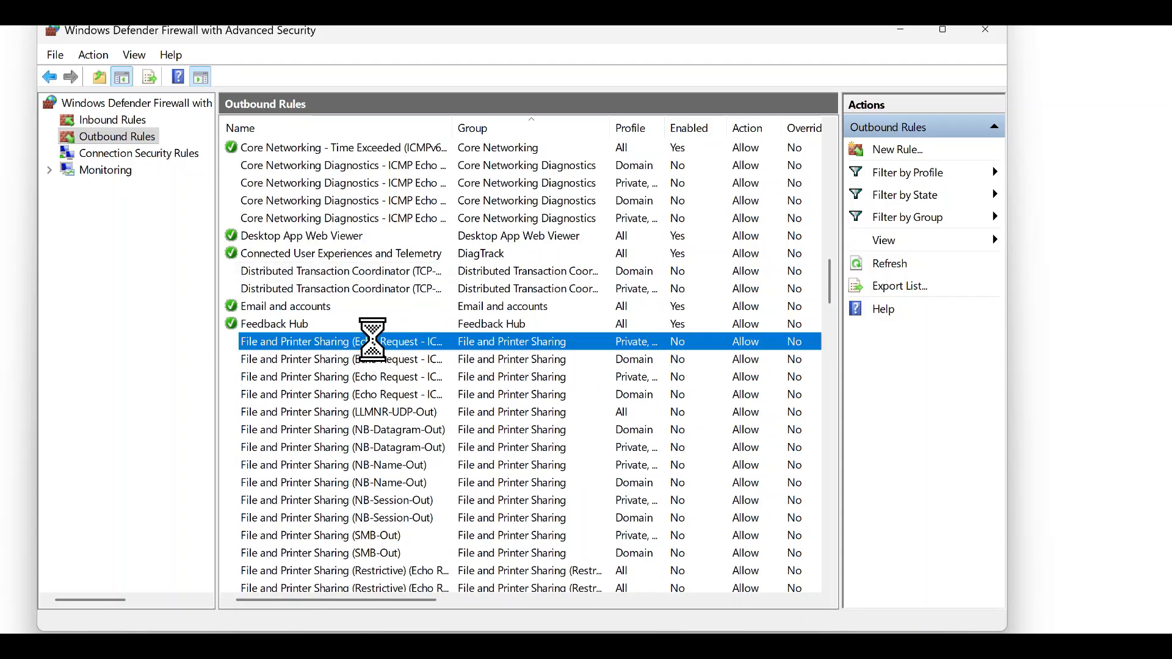
{"action": "left_click", "coordinate": [896, 360]}
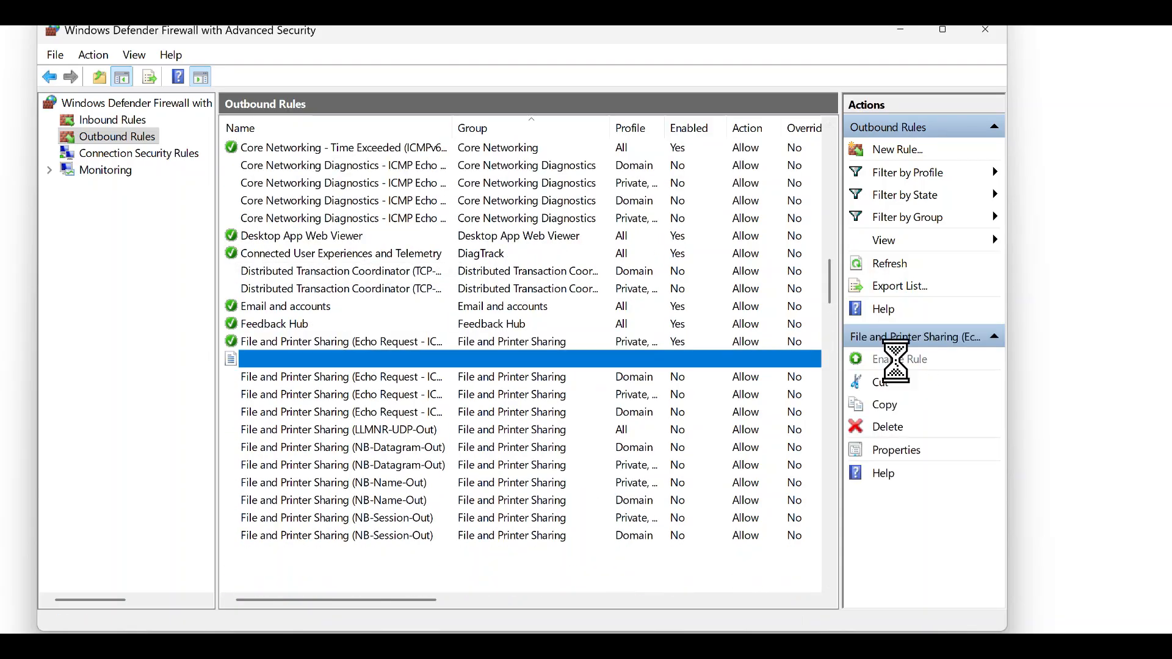
{"action": "left_click", "coordinate": [435, 361]}
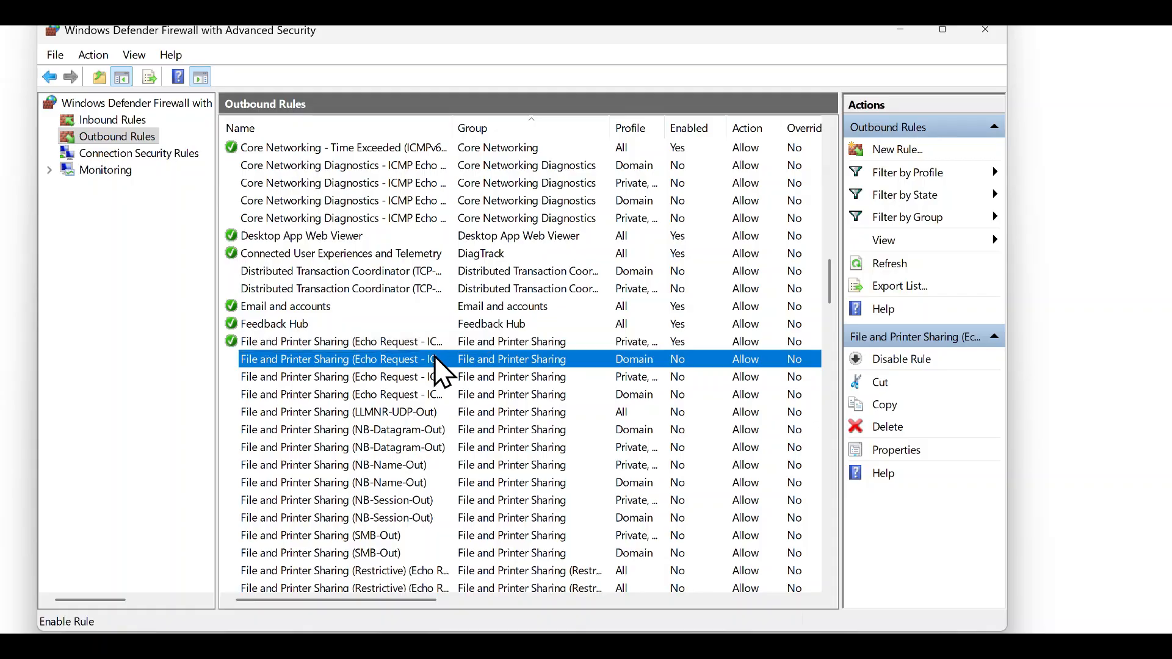
{"action": "left_click", "coordinate": [899, 362]}
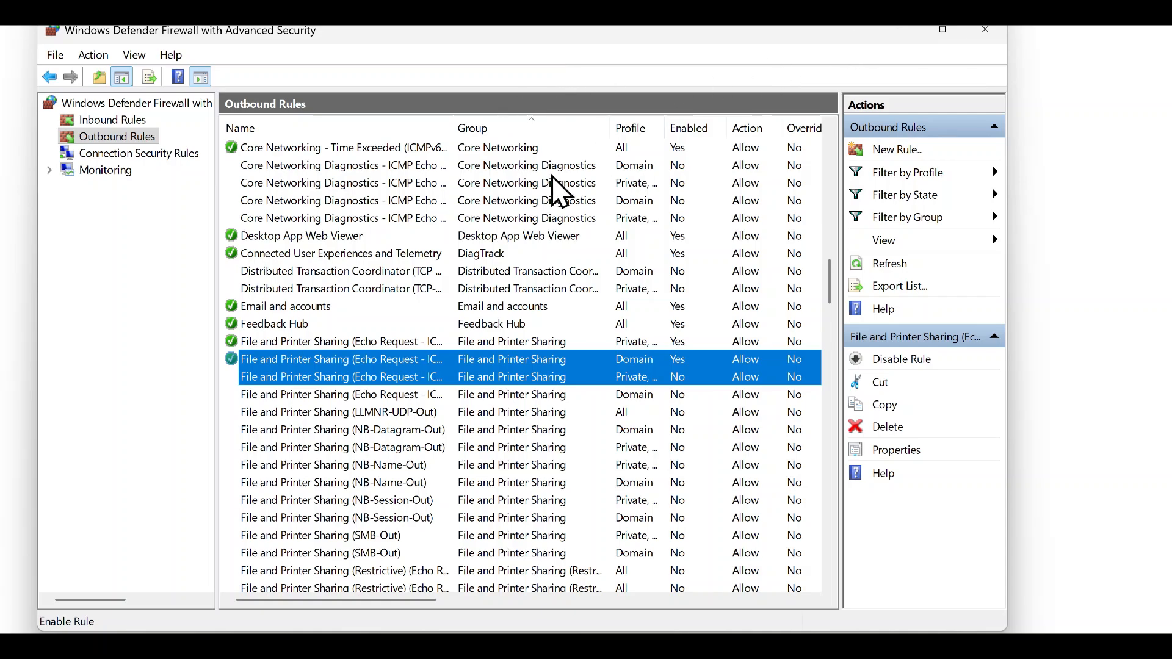
{"action": "left_click", "coordinate": [984, 31]}
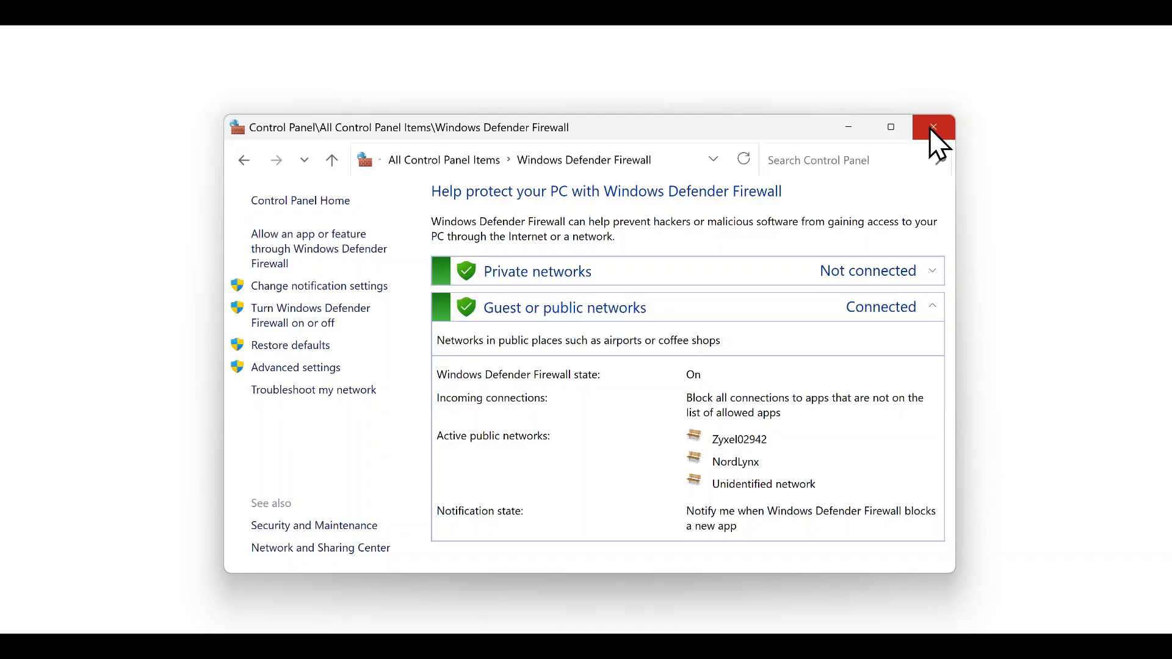
Return to All Control Panel Items, open System and go to the advanced network settings under Network & internet
{"action": "left_click", "coordinate": [449, 160]}
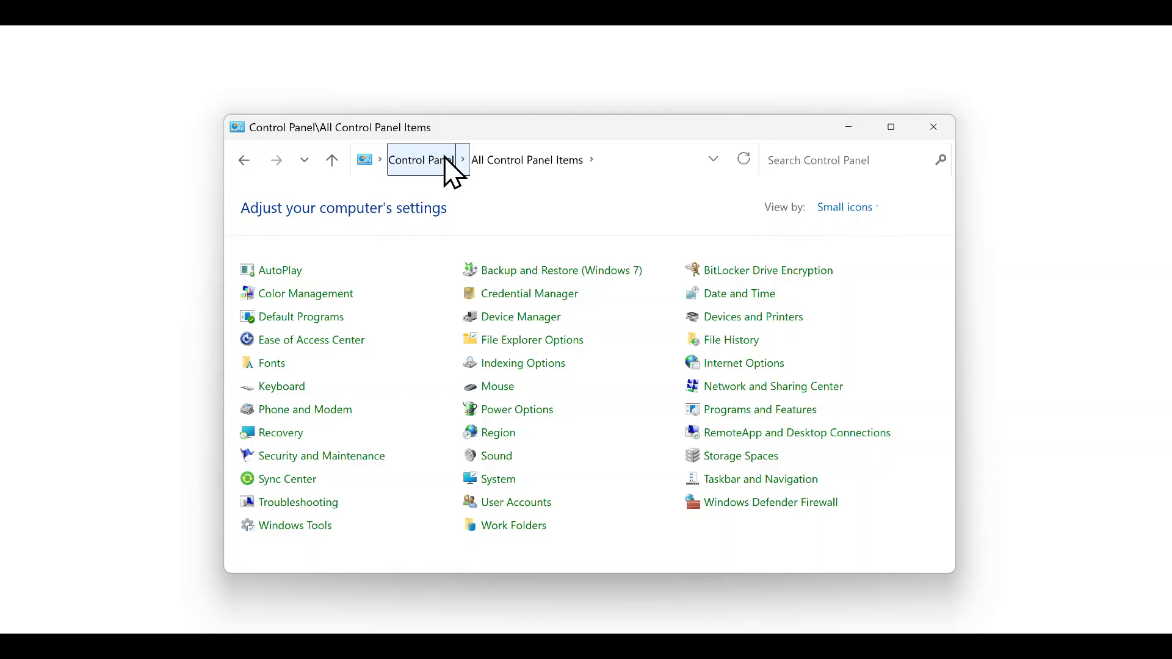
{"action": "left_click", "coordinate": [493, 481]}
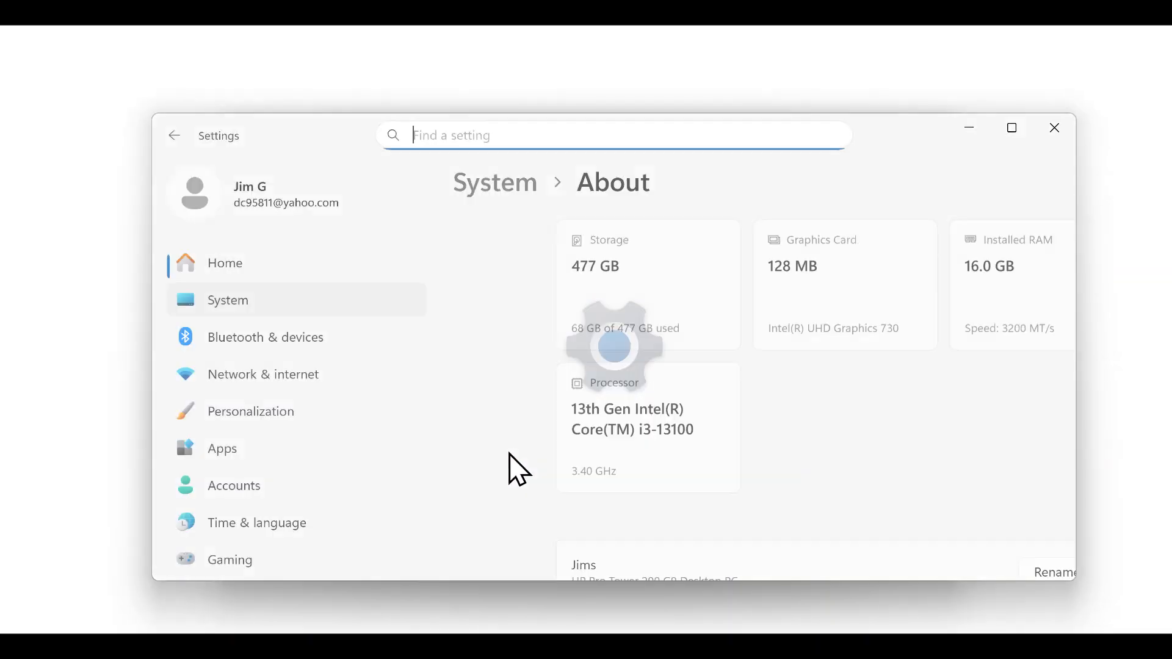
{"action": "left_click", "coordinate": [291, 372]}
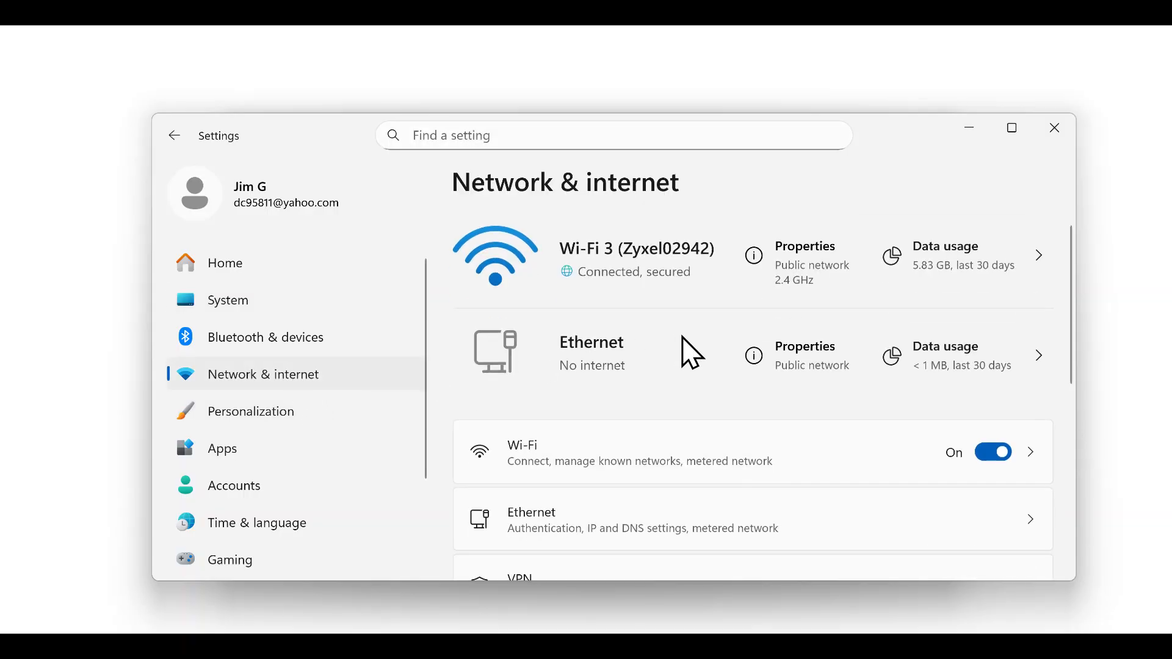
{"action": "scroll", "coordinate": [683, 337], "scroll_direction": "down", "scroll_amount": 5}
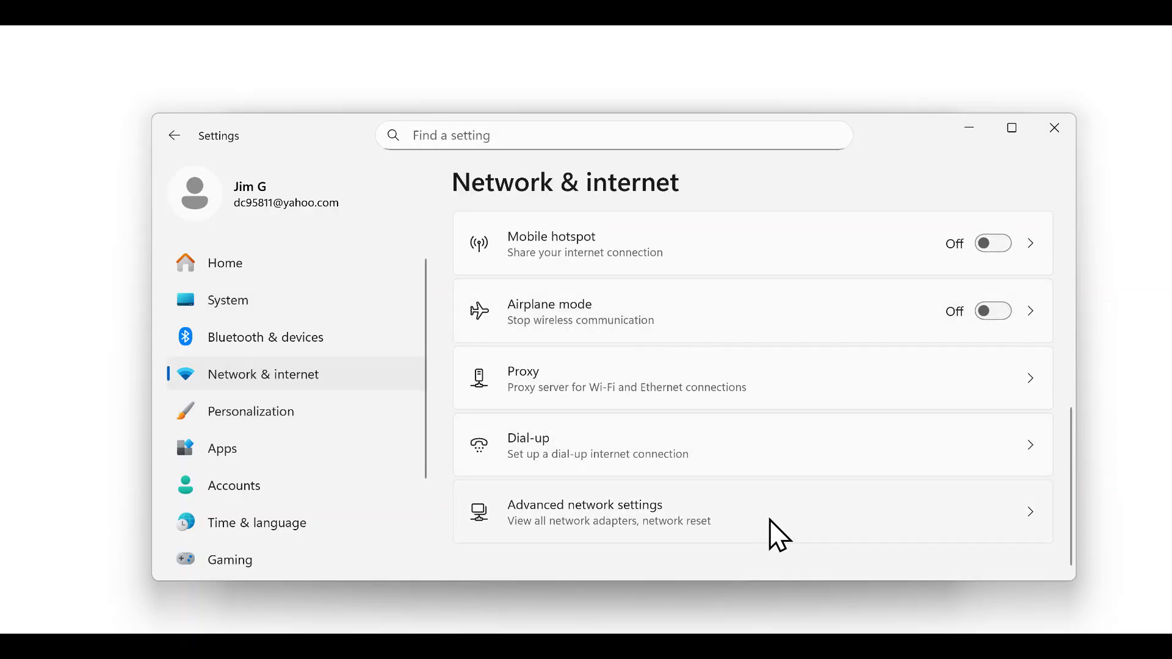
{"action": "left_click", "coordinate": [770, 518]}
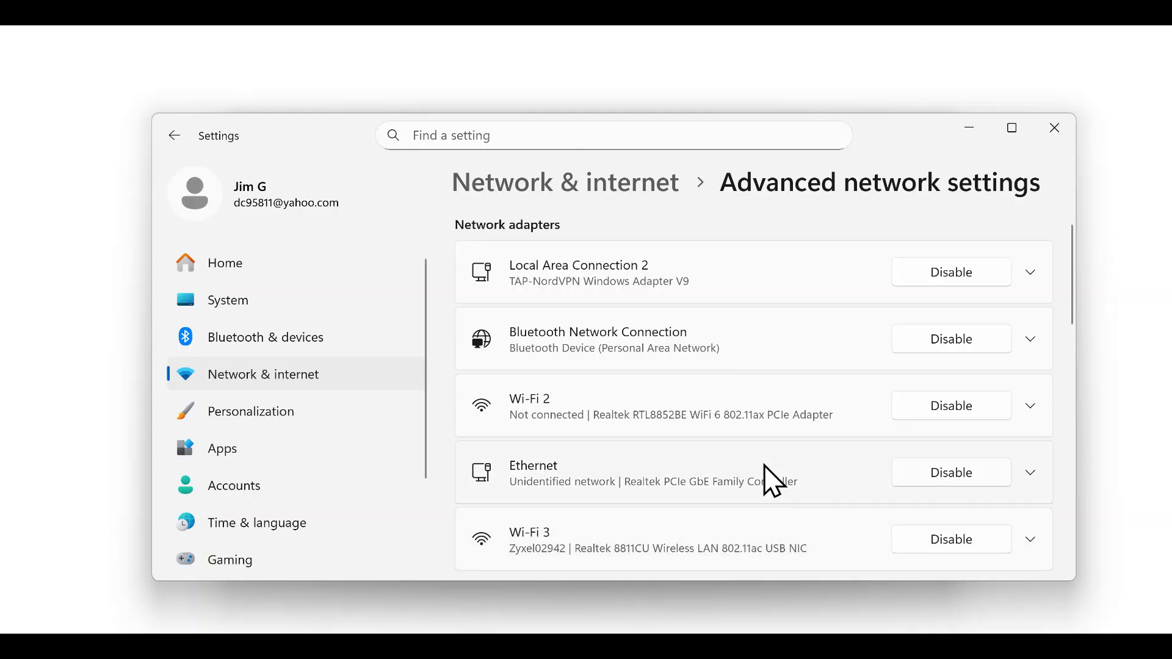
Expand the Ethernet adapter's details and open its Ethernet Properties for editing
{"action": "scroll", "coordinate": [768, 366], "scroll_direction": "down", "scroll_amount": 1}
{"action": "scroll", "coordinate": [768, 360], "scroll_direction": "down", "scroll_amount": 1}
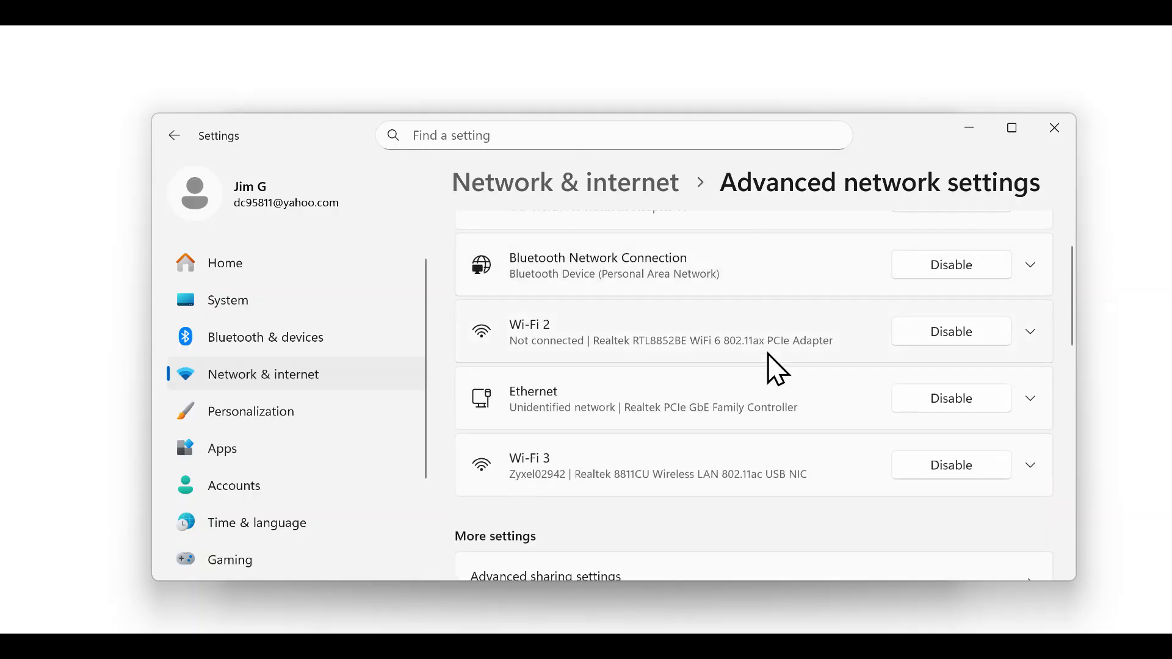
{"action": "left_click", "coordinate": [1031, 402]}
{"action": "scroll", "coordinate": [886, 409], "scroll_direction": "down", "scroll_amount": 3}
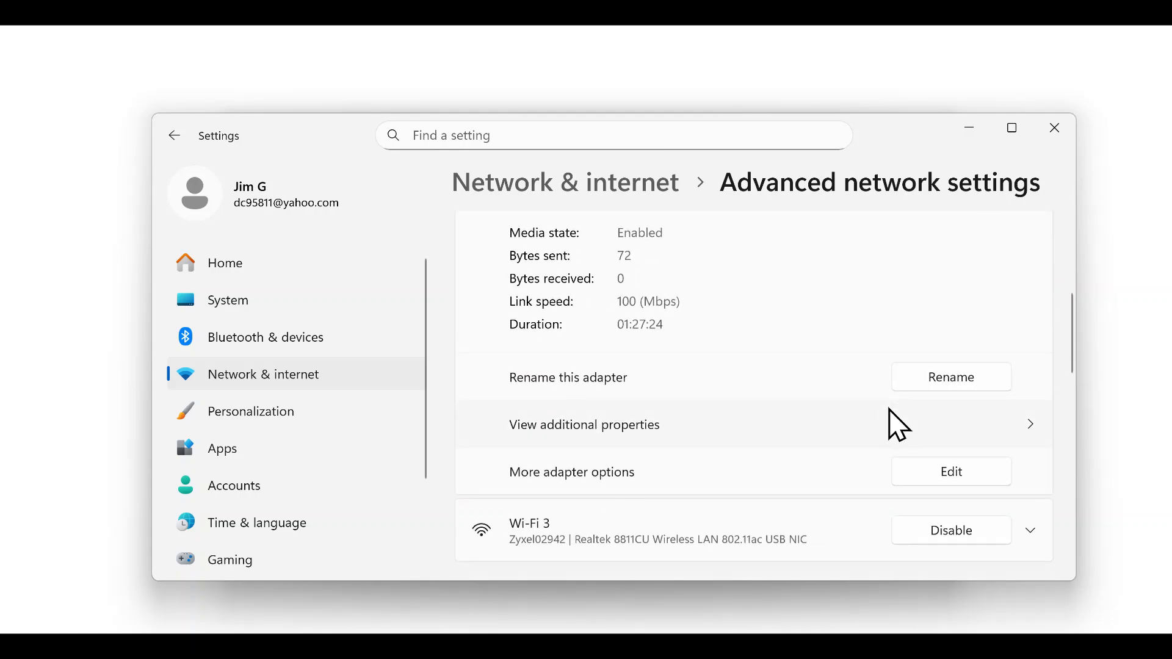
{"action": "left_click", "coordinate": [962, 471]}
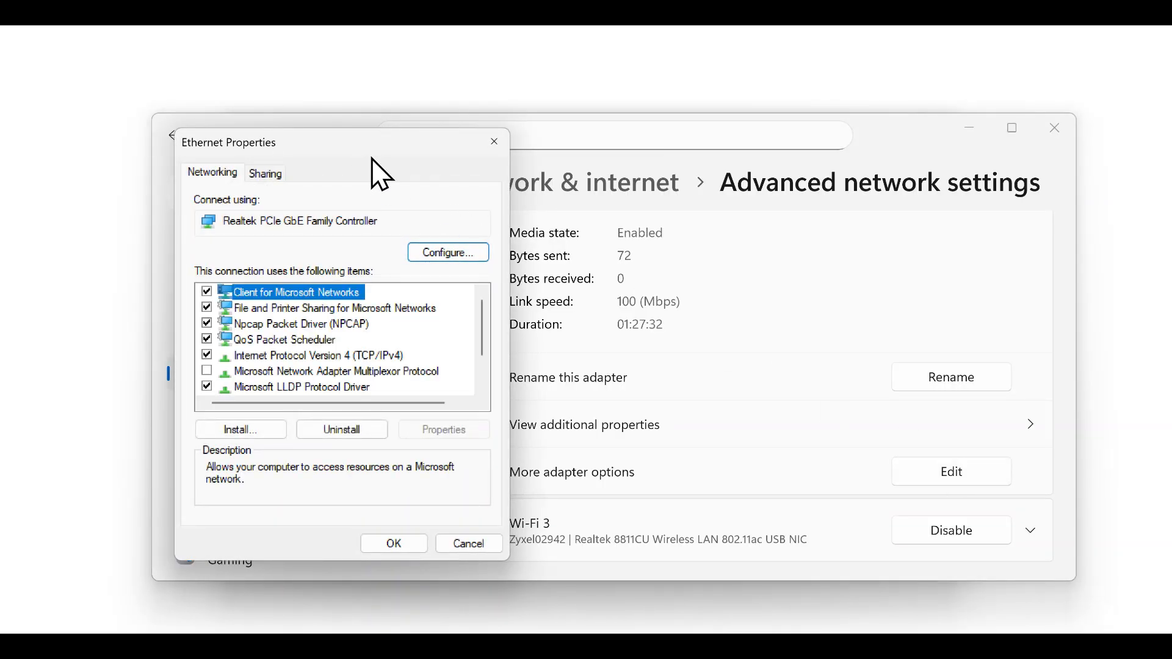
Disable Internet Protocol Version 6 (TCP/IPv6) for the Ethernet adapter
{"action": "scroll", "coordinate": [303, 326], "scroll_direction": "down", "scroll_amount": 1}
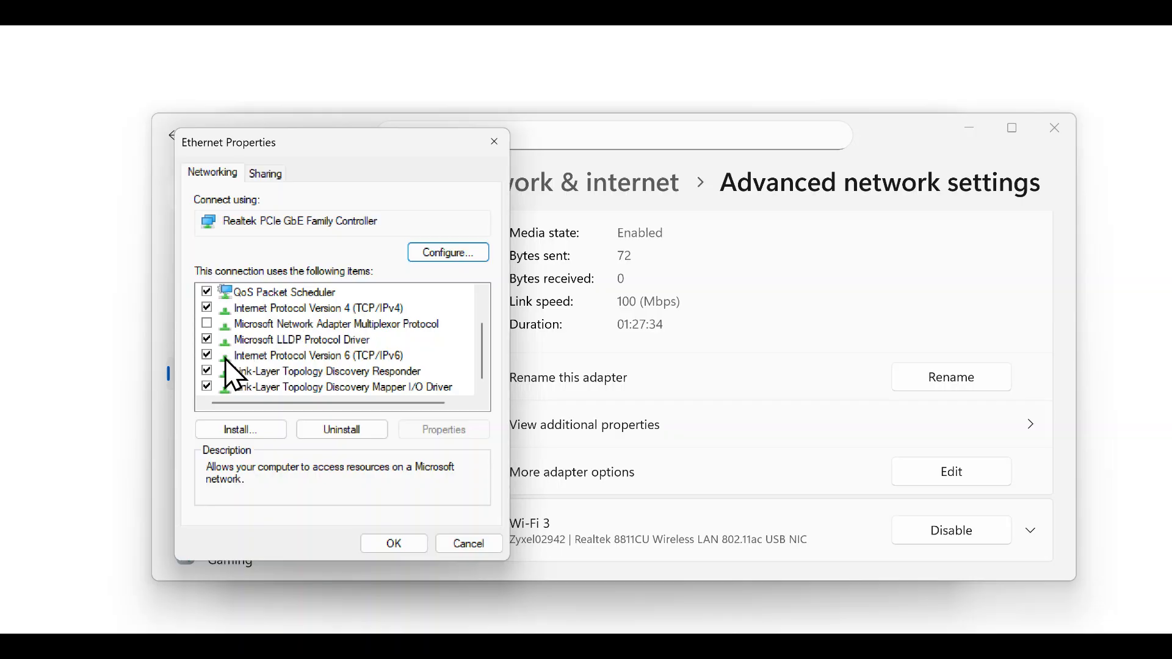
{"action": "left_click", "coordinate": [207, 356]}
{"action": "scroll", "coordinate": [219, 360], "scroll_direction": "up", "scroll_amount": 1}
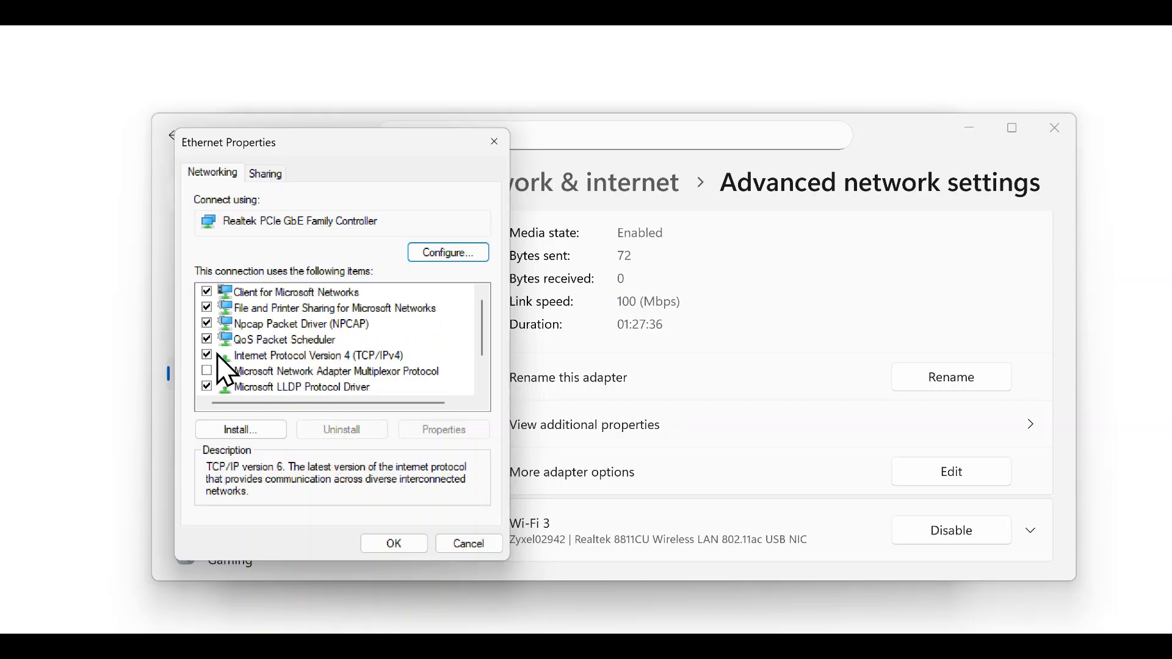
Review the static IP address and subnet mask in the Internet Protocol Version 4 properties, accept them and close Ethernet Properties
{"action": "left_click", "coordinate": [268, 356]}
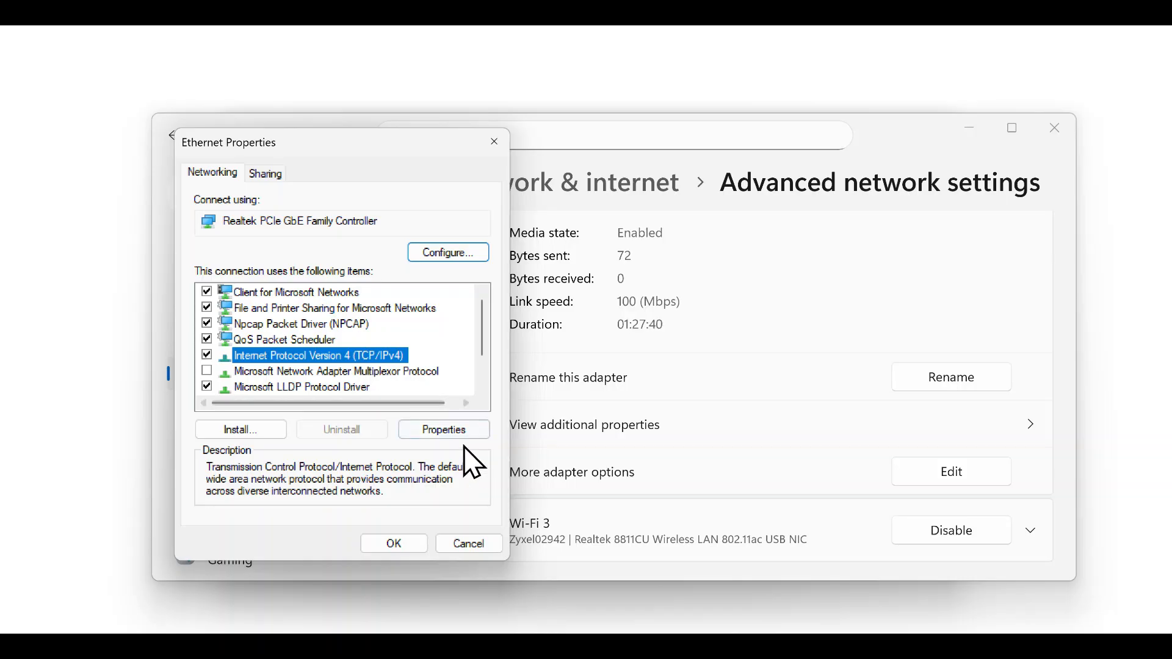
{"action": "left_click", "coordinate": [440, 427]}
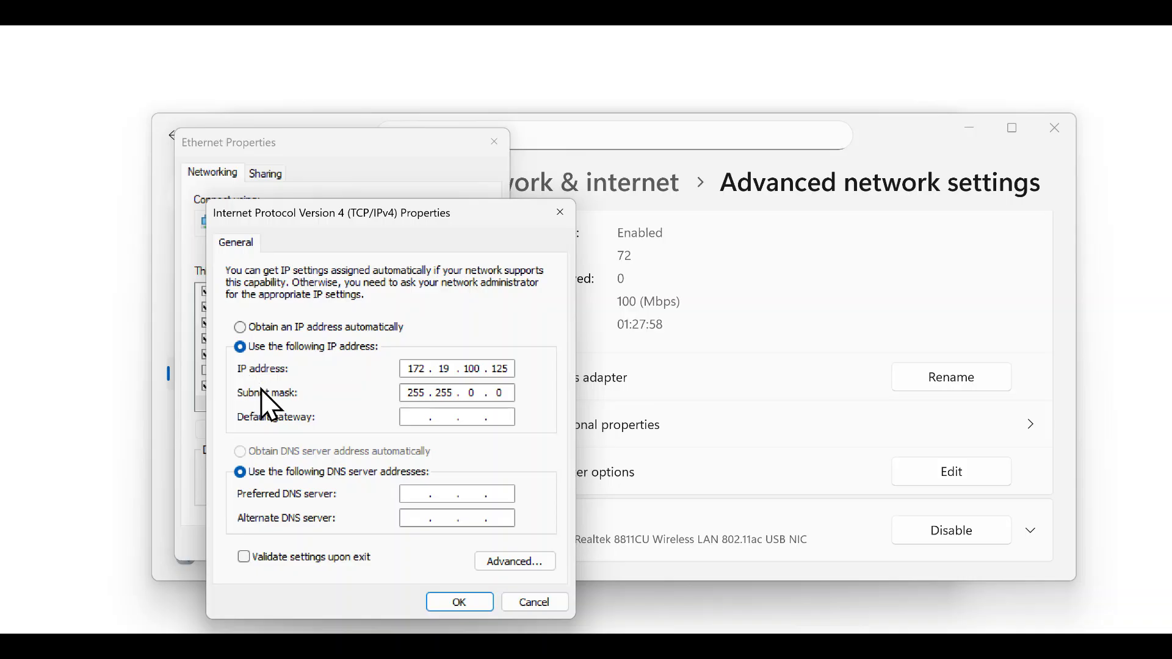
{"action": "left_click", "coordinate": [461, 603]}
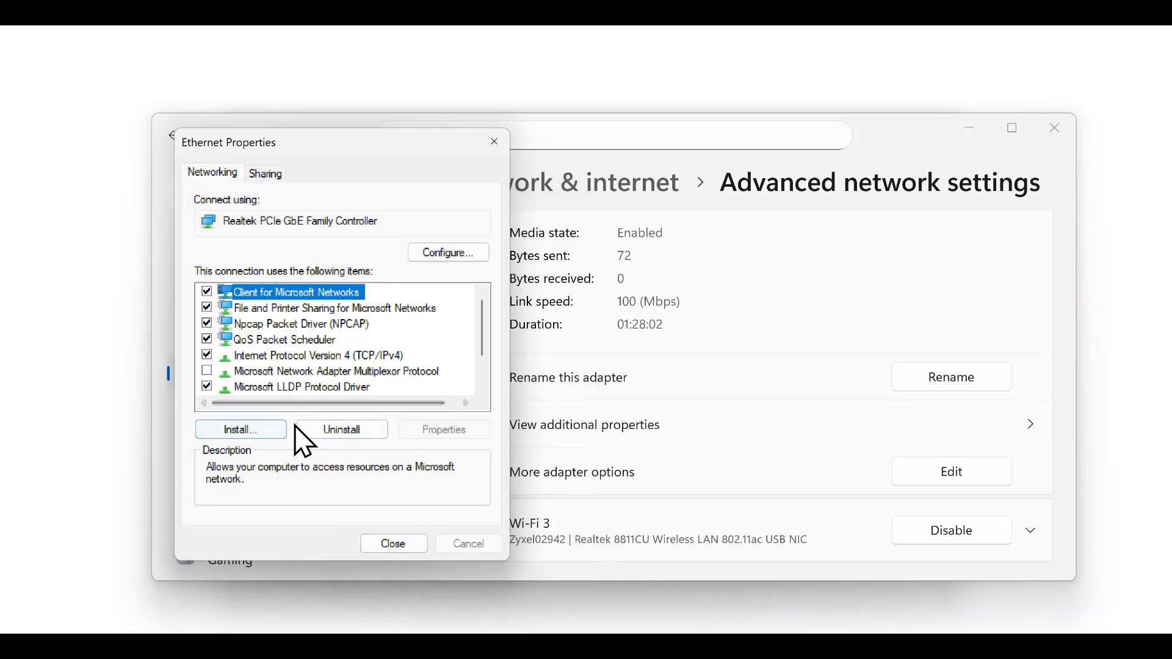
{"action": "left_click", "coordinate": [391, 547]}
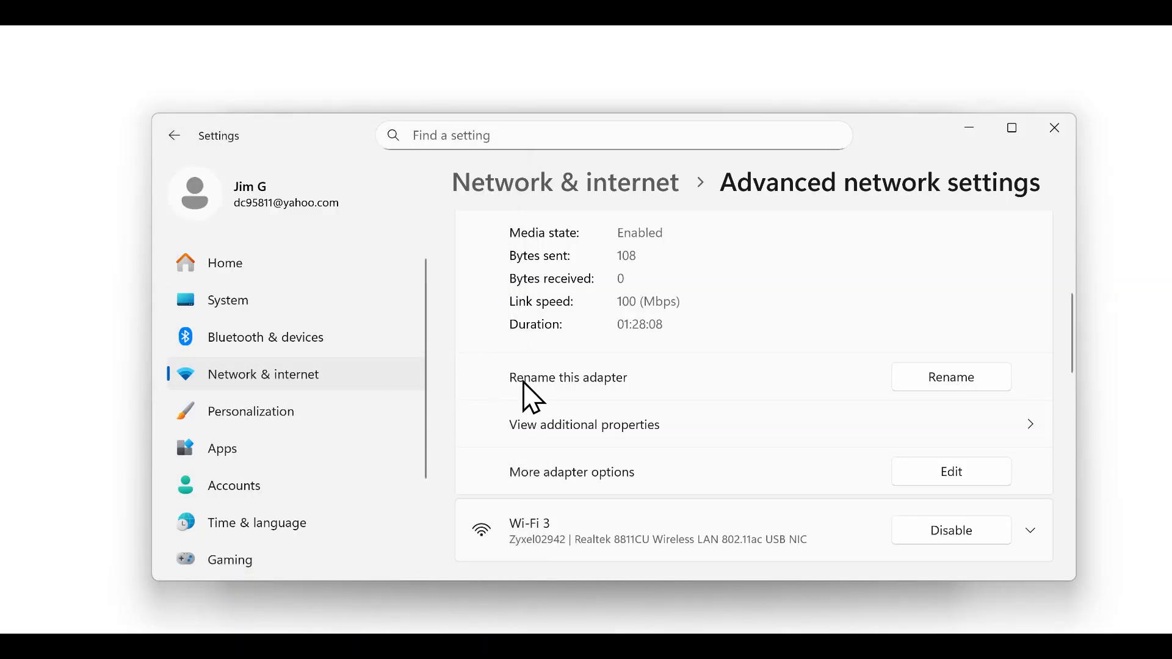
Set the Realtek Ethernet adapter's Speed & Duplex property to 10 Mbps Full Duplex, accept the change and close Settings
{"action": "left_click", "coordinate": [957, 475]}
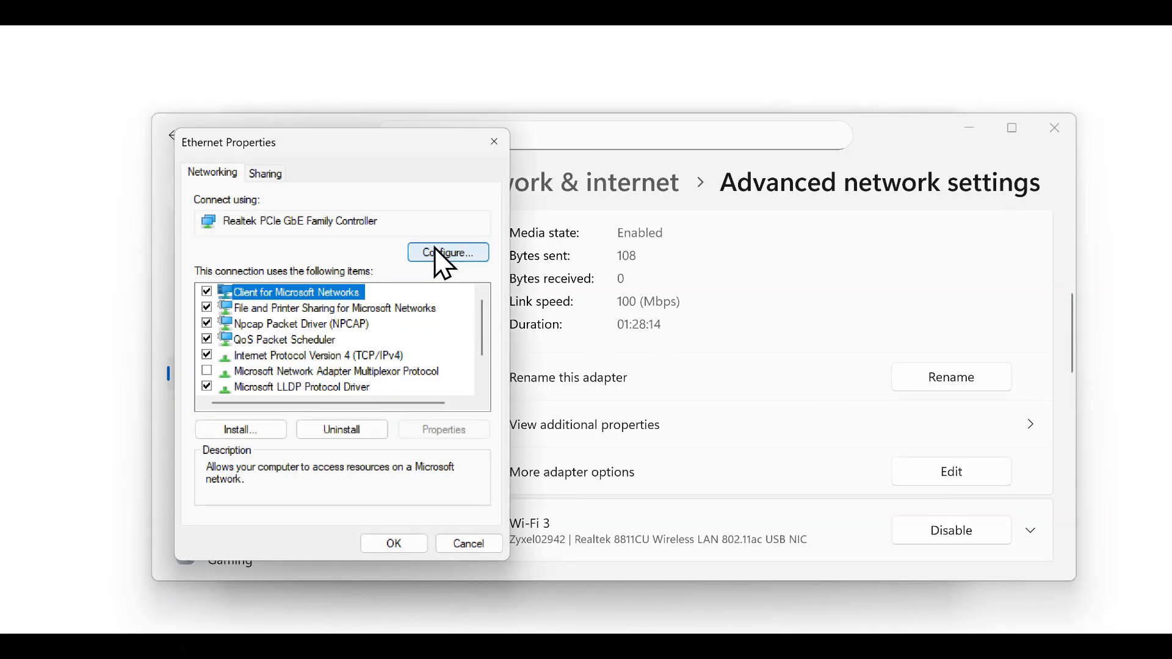
{"action": "left_click", "coordinate": [458, 262]}
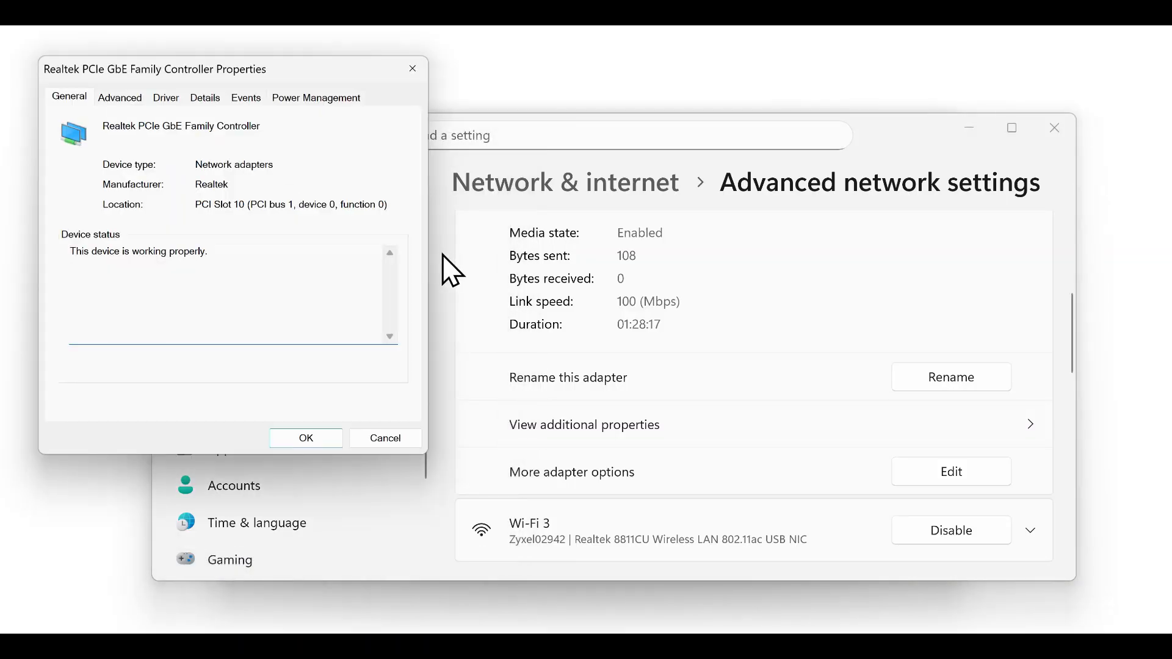
{"action": "left_click", "coordinate": [121, 99]}
{"action": "scroll", "coordinate": [157, 251], "scroll_direction": "down", "scroll_amount": 6}
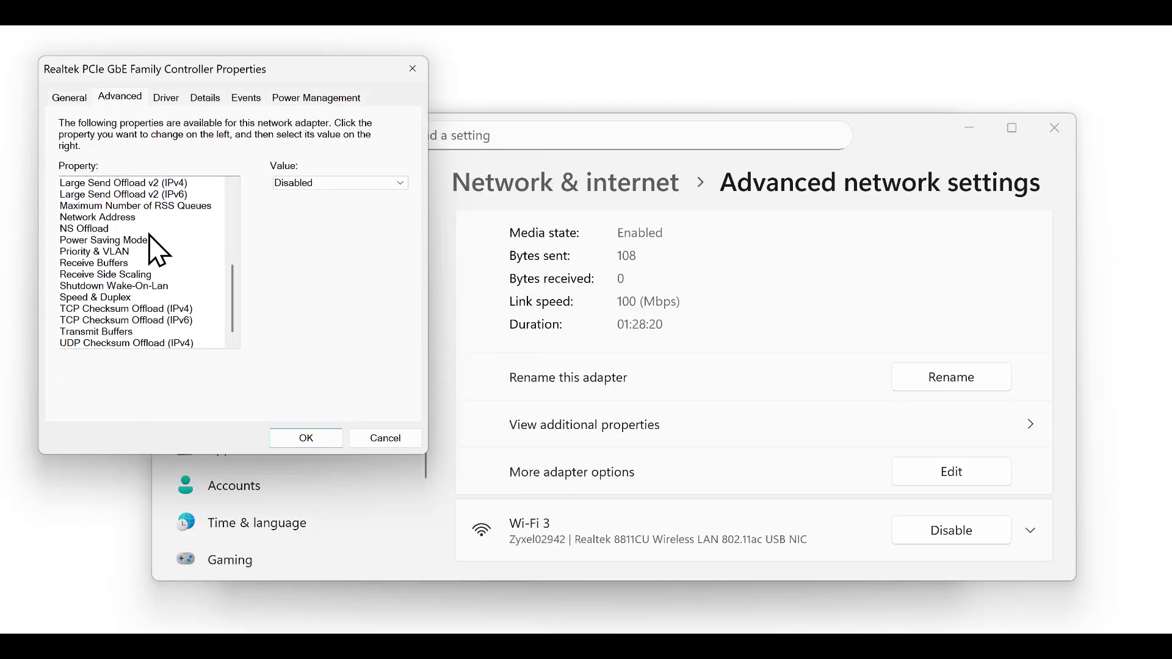
{"action": "left_click", "coordinate": [140, 229]}
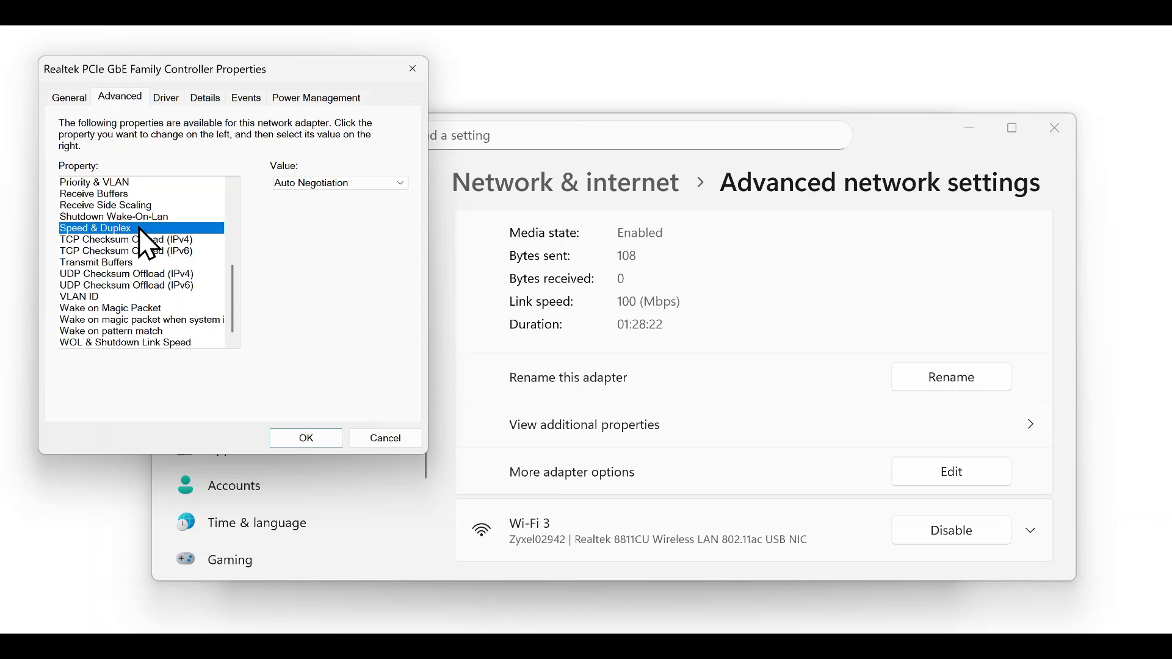
{"action": "left_click", "coordinate": [368, 184]}
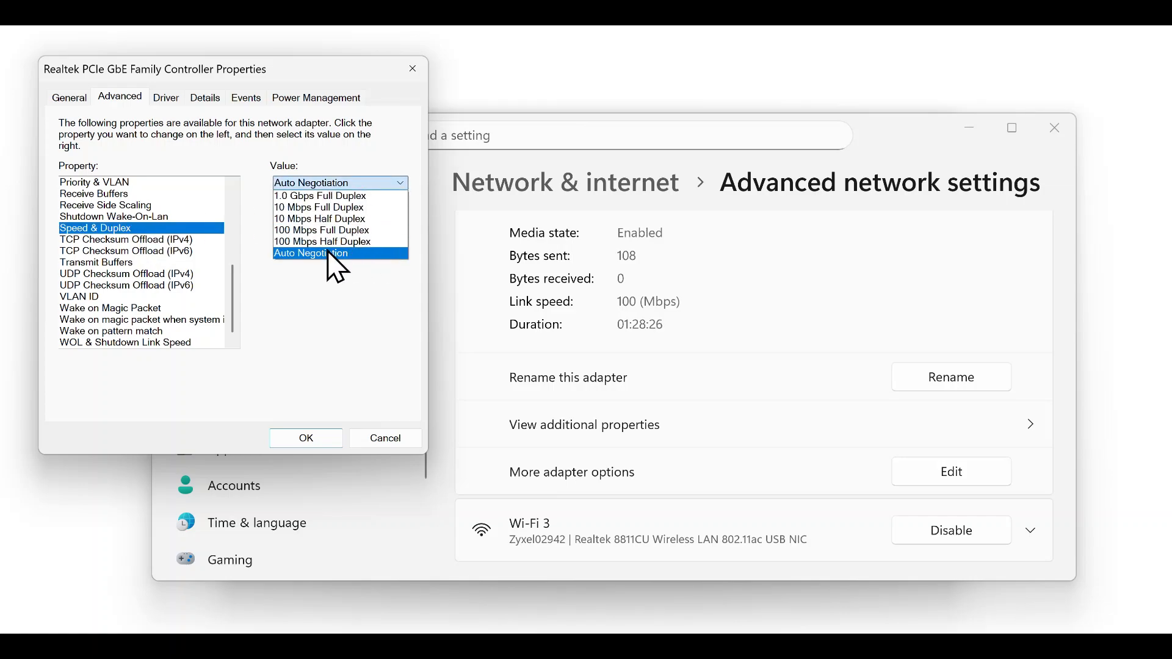
{"action": "left_click", "coordinate": [339, 208]}
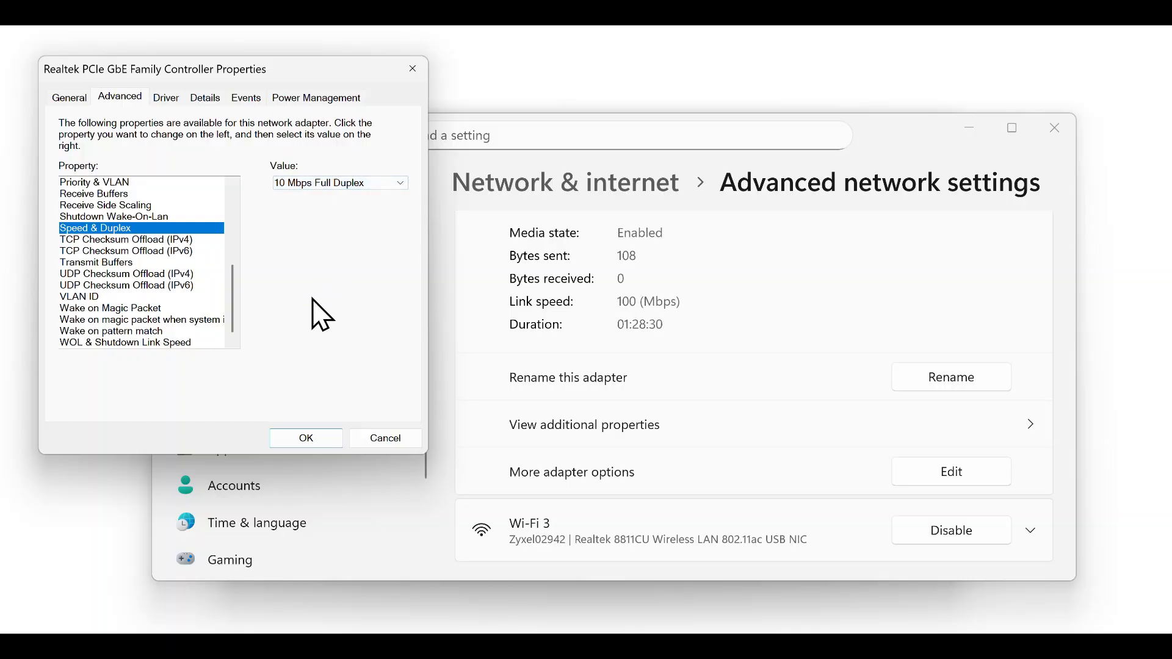
{"action": "left_click", "coordinate": [307, 437]}
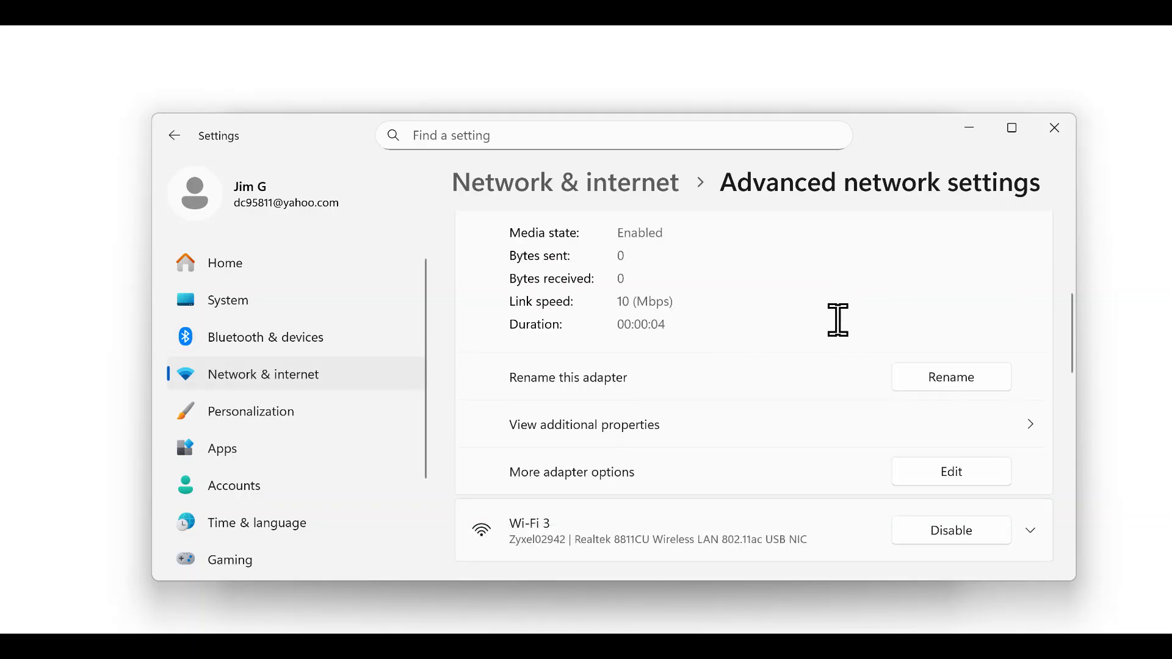
{"action": "left_click", "coordinate": [1053, 122]}
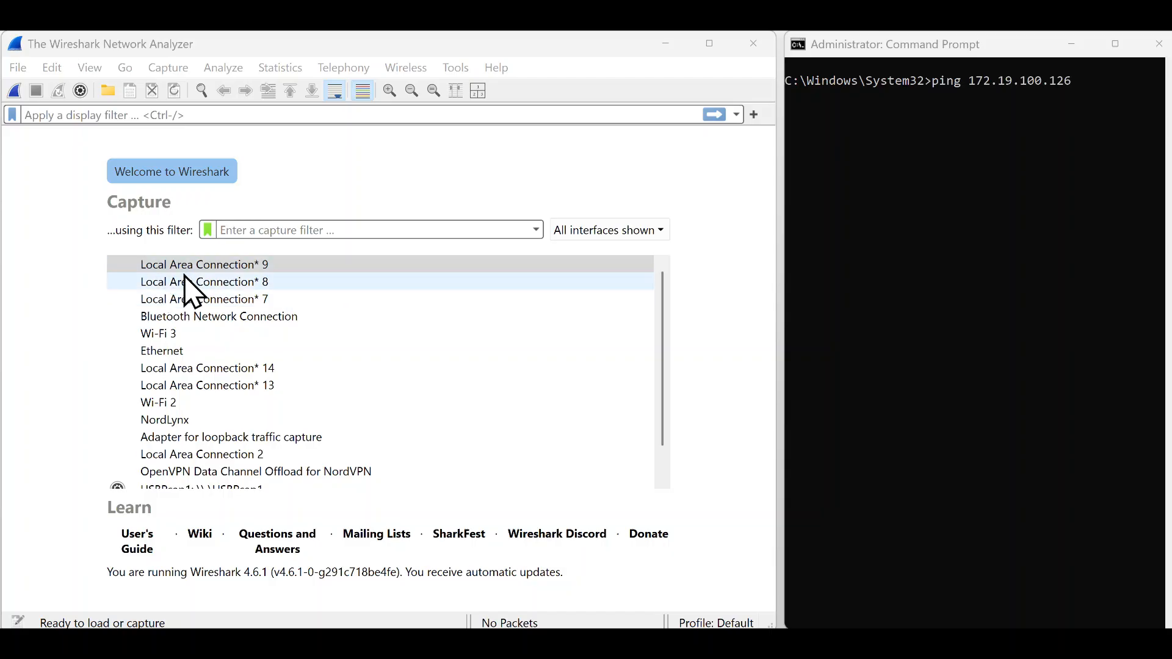
Capture the Ethernet interface's traffic in Wireshark during a ping of 172.19.100.126 from the Command Prompt, and stop the capture
{"action": "left_click", "coordinate": [171, 358]}
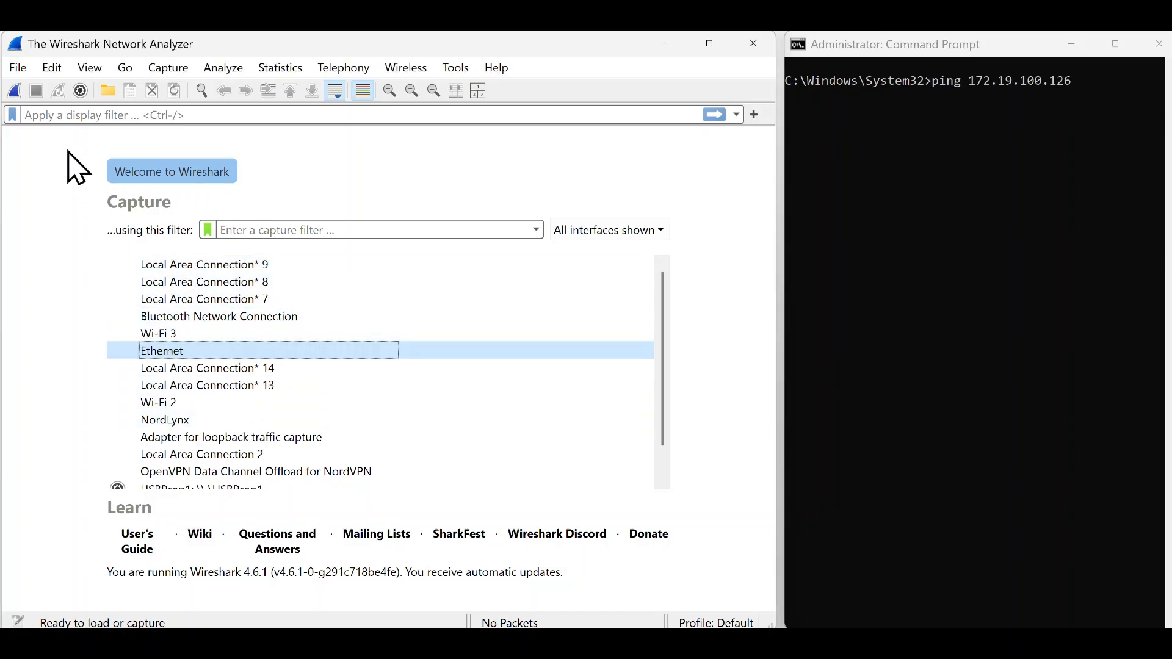
{"action": "left_click", "coordinate": [14, 92]}
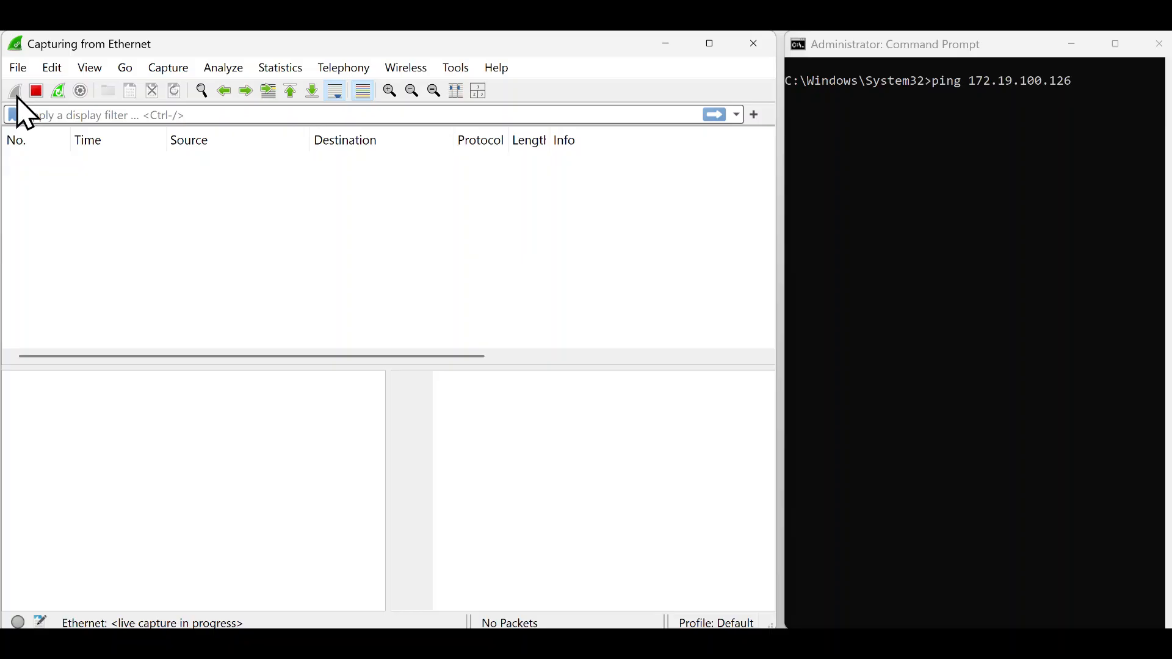
{"action": "left_click", "coordinate": [1089, 76]}
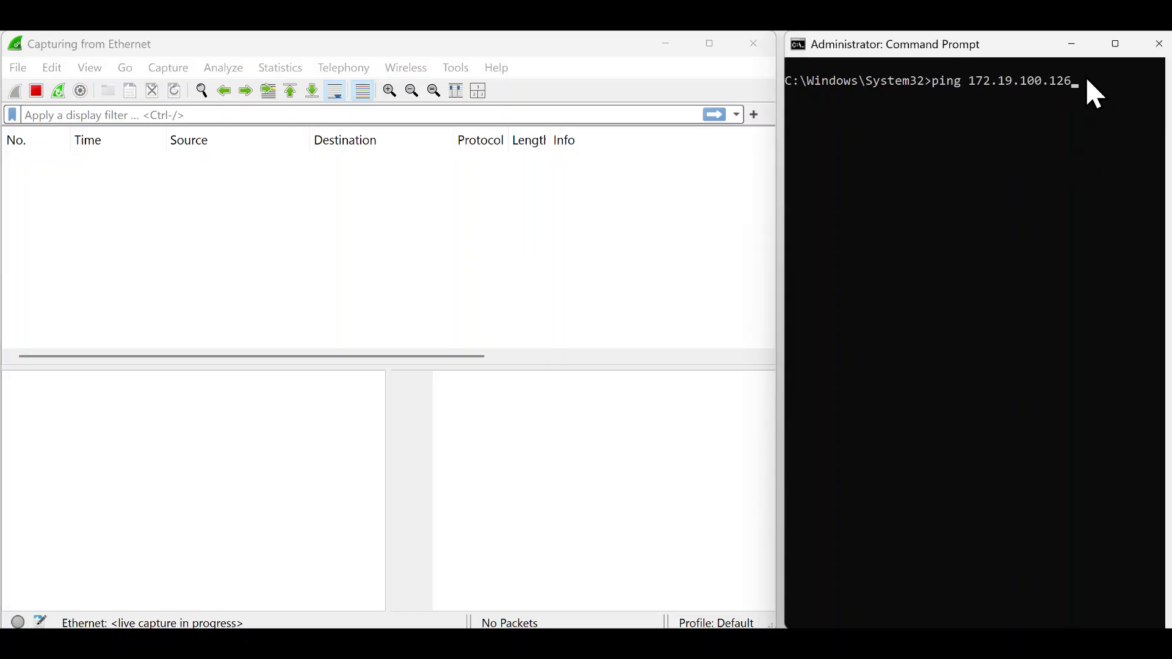
{"action": "type", "text": "ping 172.19.100.126"}
{"action": "key", "text": "Return"}
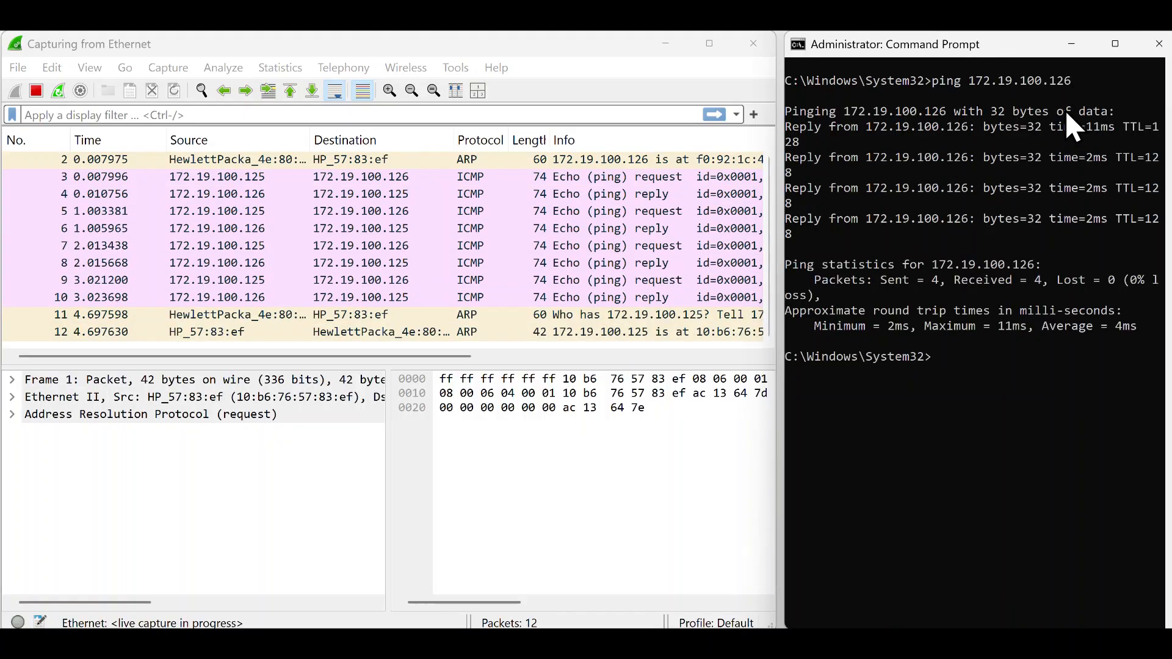
{"action": "left_click", "coordinate": [35, 94]}
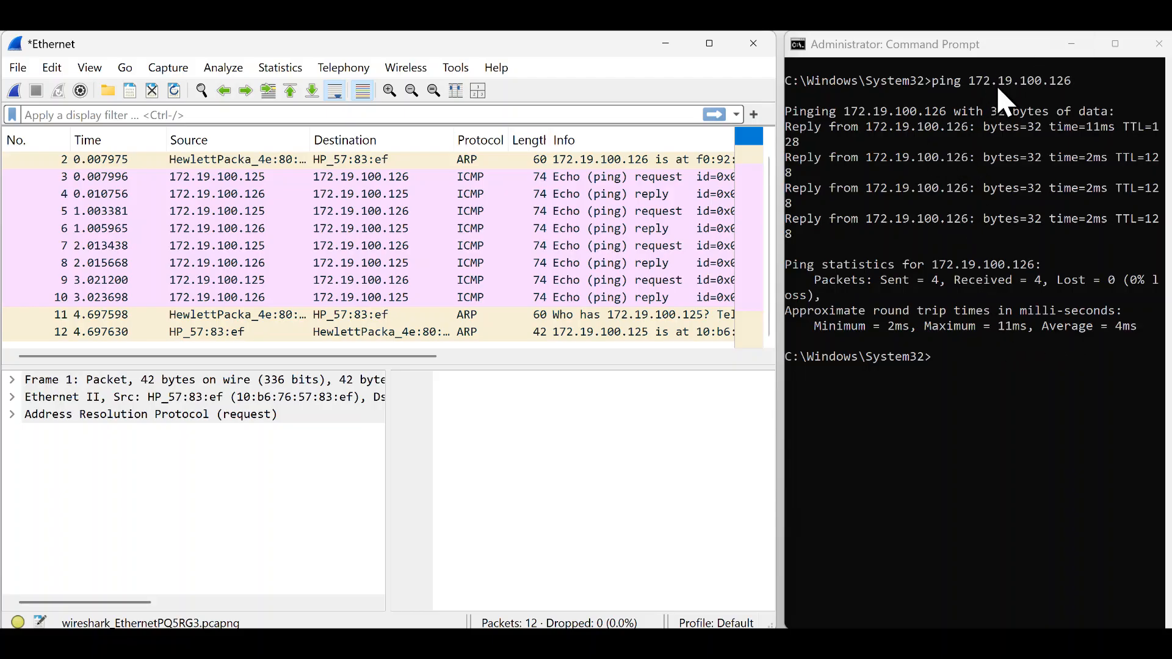
Widen the Command Prompt window to read the ping output, minimize it, and reposition and widen the Wireshark window
{"action": "left_click_drag", "start_coordinate": [777, 210], "coordinate": [463, 265]}
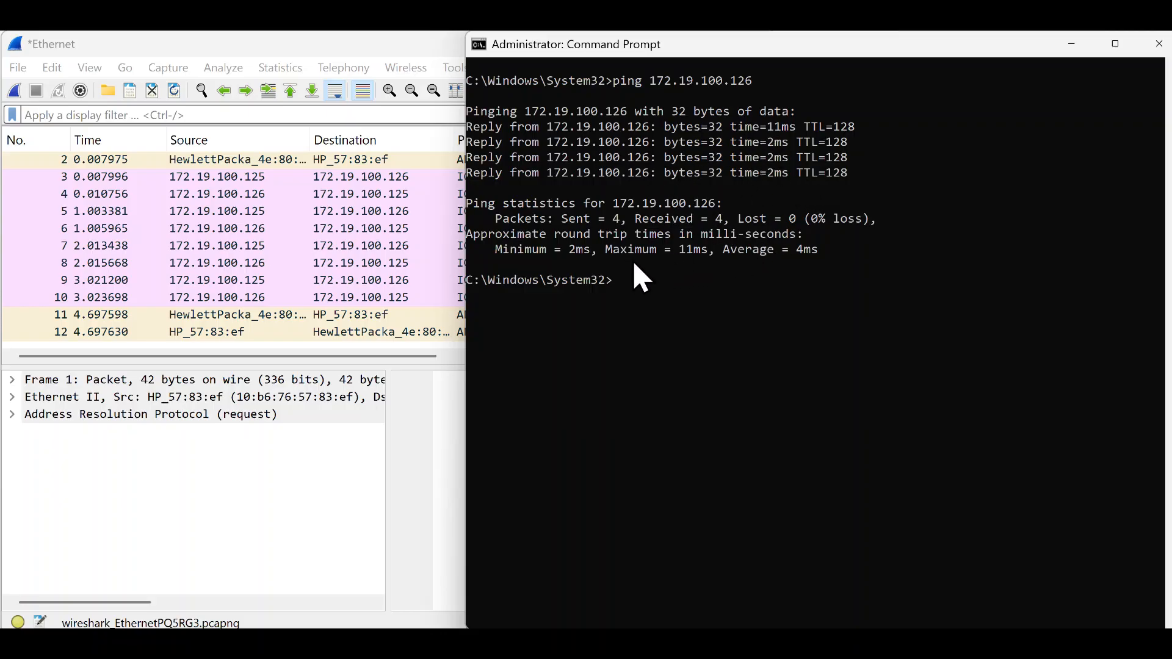
{"action": "left_click", "coordinate": [1076, 43]}
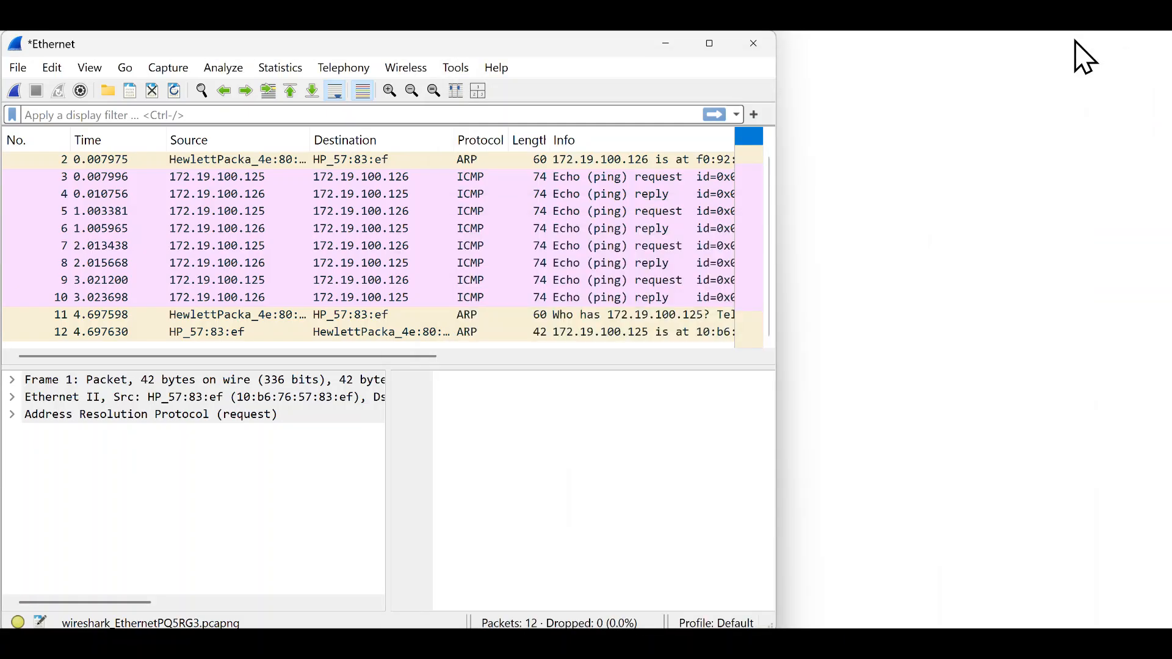
{"action": "left_click_drag", "start_coordinate": [355, 47], "coordinate": [417, 64]}
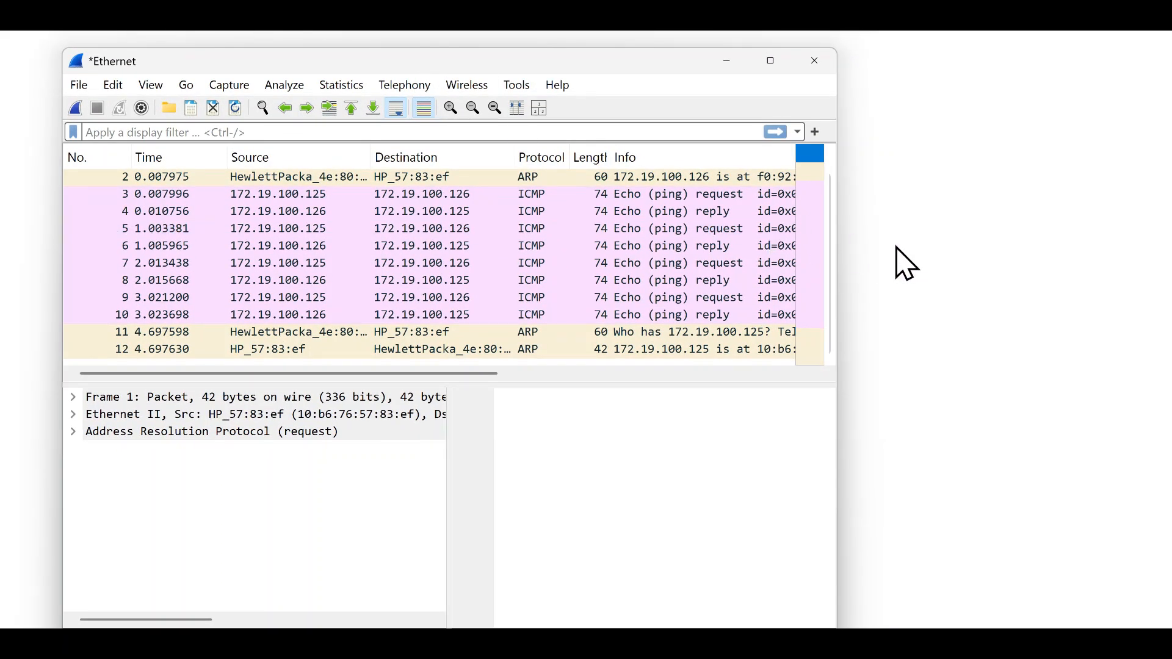
{"action": "left_click_drag", "start_coordinate": [839, 246], "coordinate": [1160, 269]}
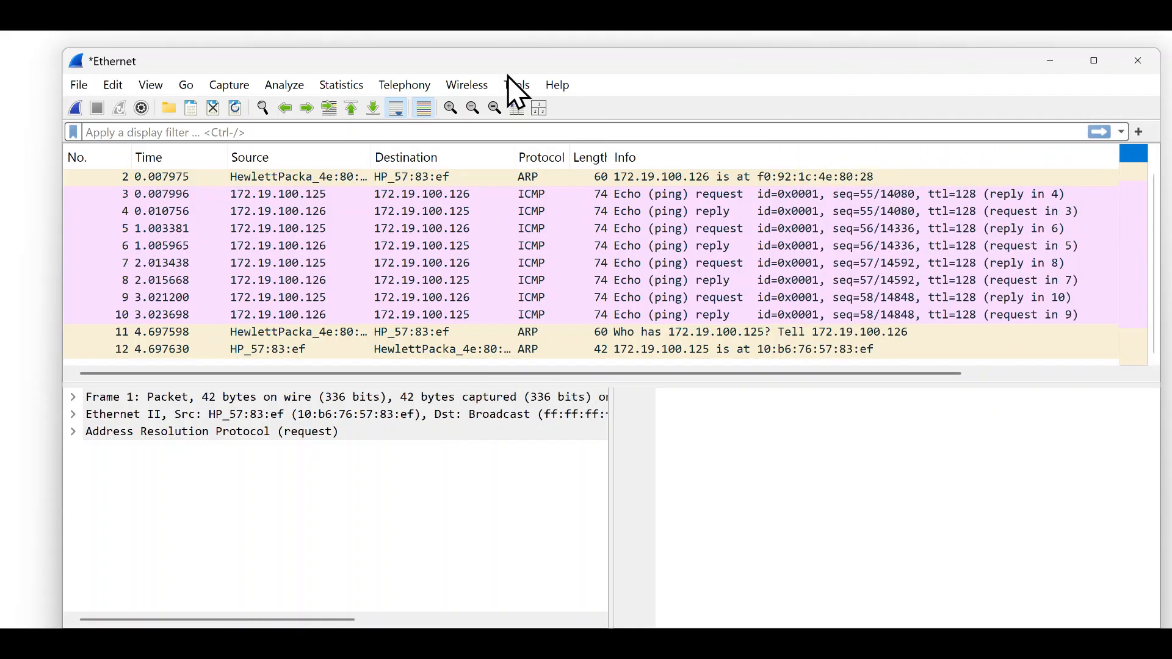
Examine the source, destination and protocol of the first packet, the ARP broadcast, in the Wireshark capture
{"action": "left_click", "coordinate": [410, 215]}
{"action": "scroll", "coordinate": [408, 220], "scroll_direction": "up", "scroll_amount": 1}
{"action": "left_click", "coordinate": [406, 218]}
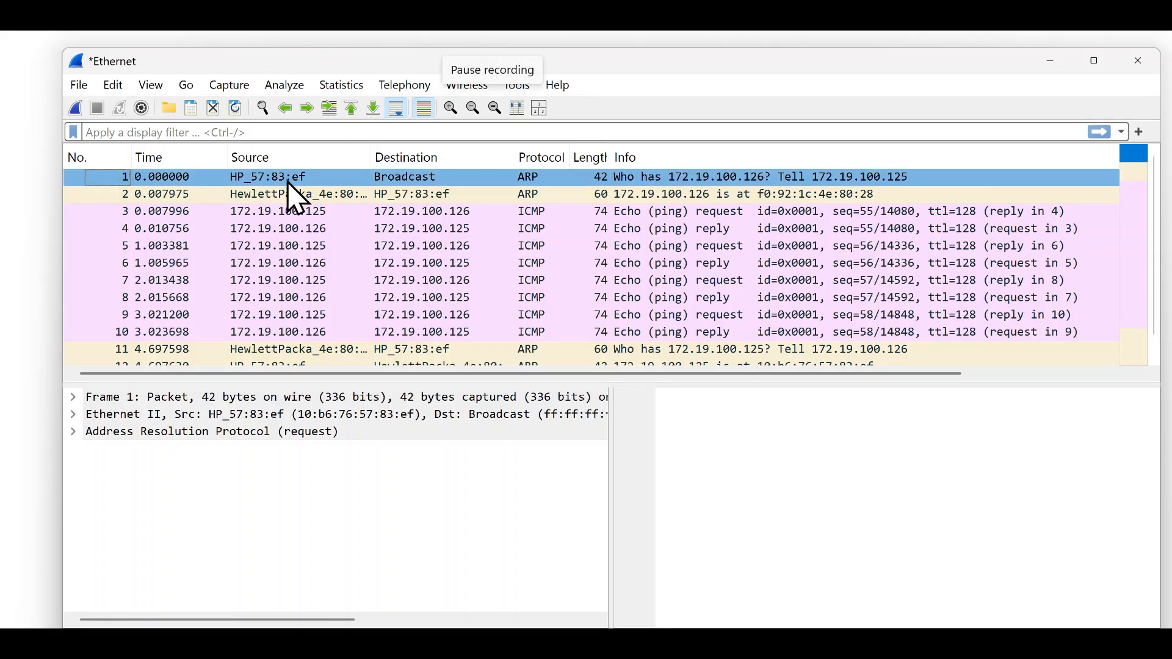
{"action": "left_click", "coordinate": [492, 38]}
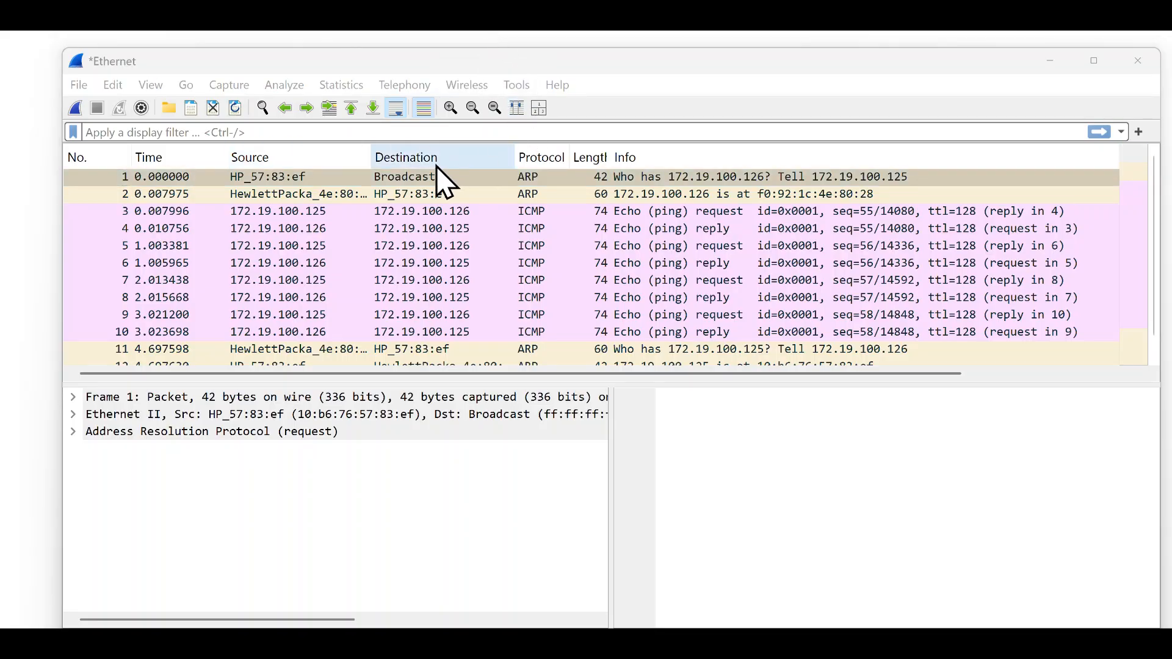
{"action": "left_click", "coordinate": [453, 177]}
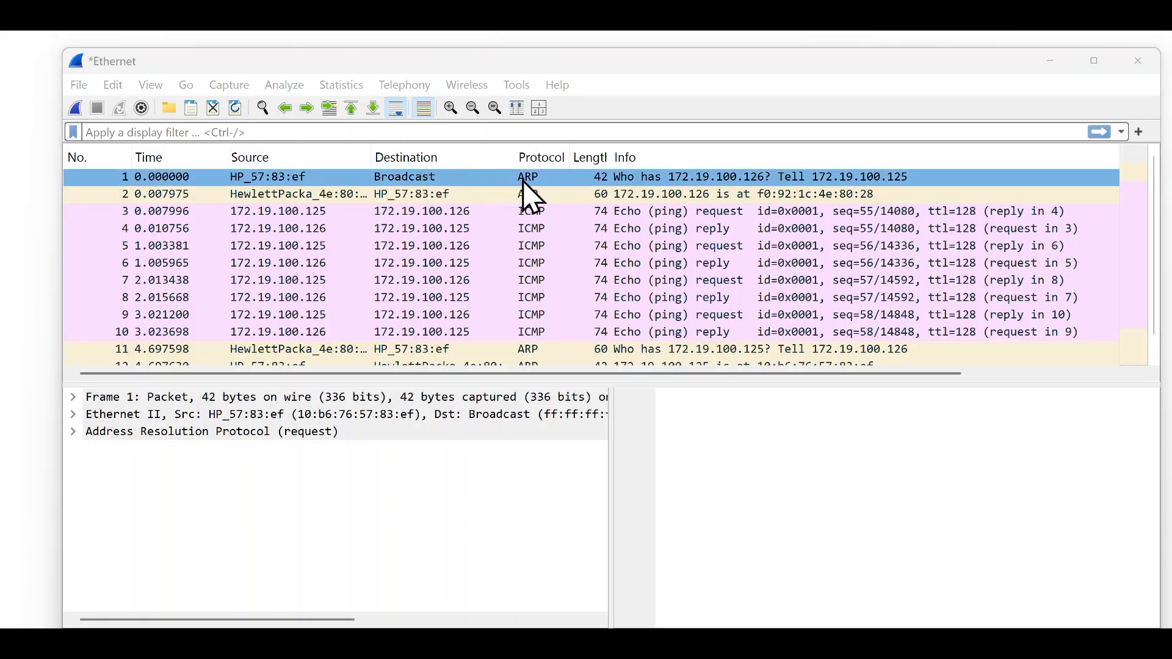
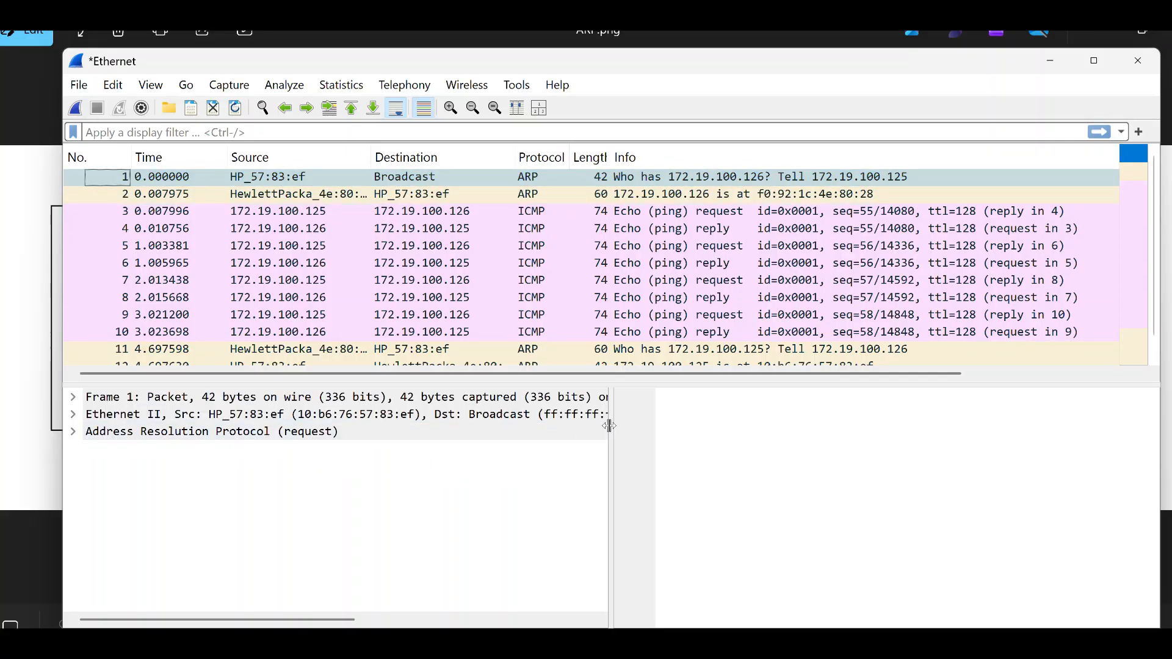
Widen the packet details pane and compare the ARP request with the ARP reply in the first two packets
{"action": "left_click_drag", "start_coordinate": [612, 426], "coordinate": [693, 426]}
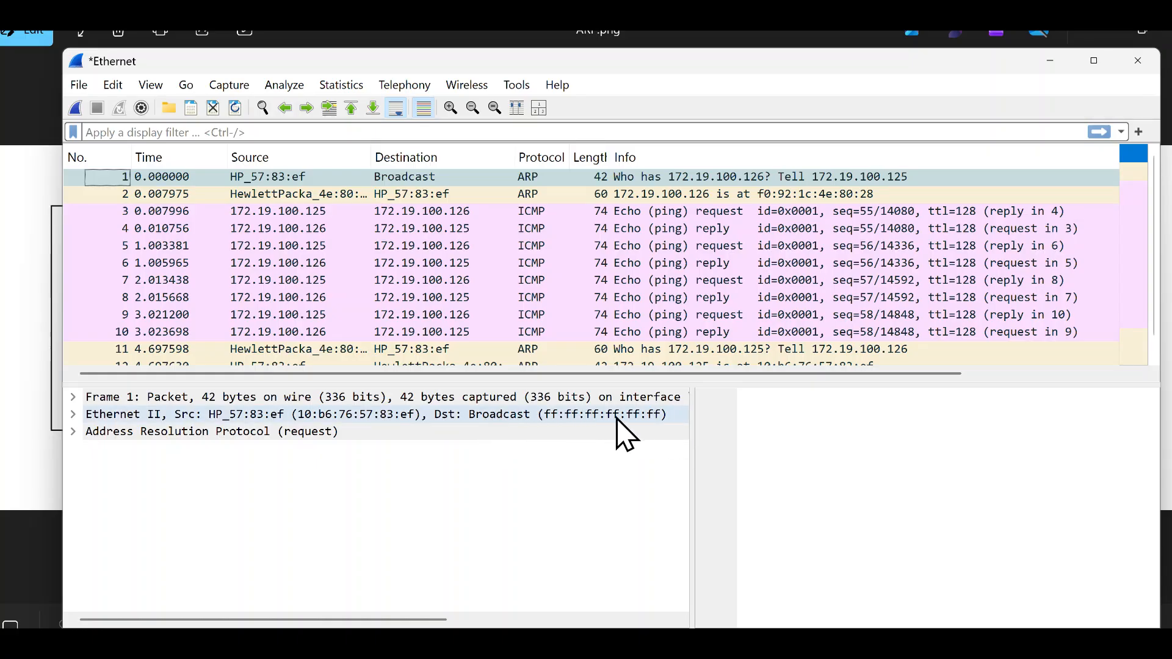
{"action": "left_click", "coordinate": [699, 178]}
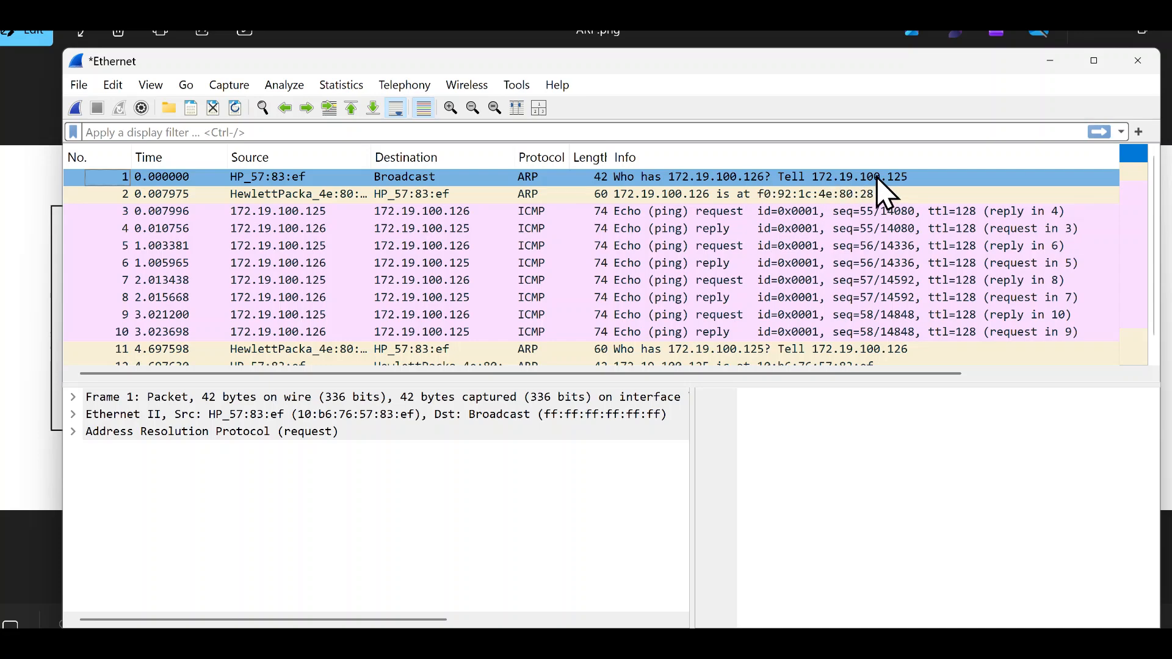
{"action": "left_click", "coordinate": [285, 193]}
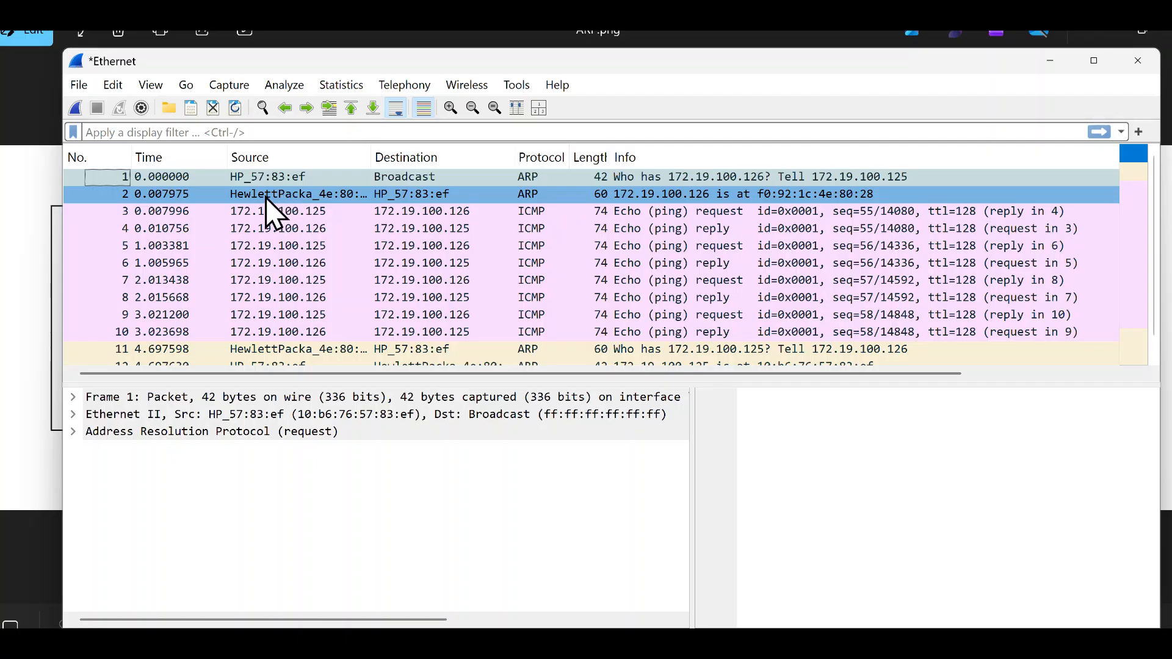
Select the first ICMP echo request, packet 3, and widen its details to read the full Ethernet II addresses
{"action": "left_click", "coordinate": [159, 229]}
{"action": "left_click", "coordinate": [167, 211]}
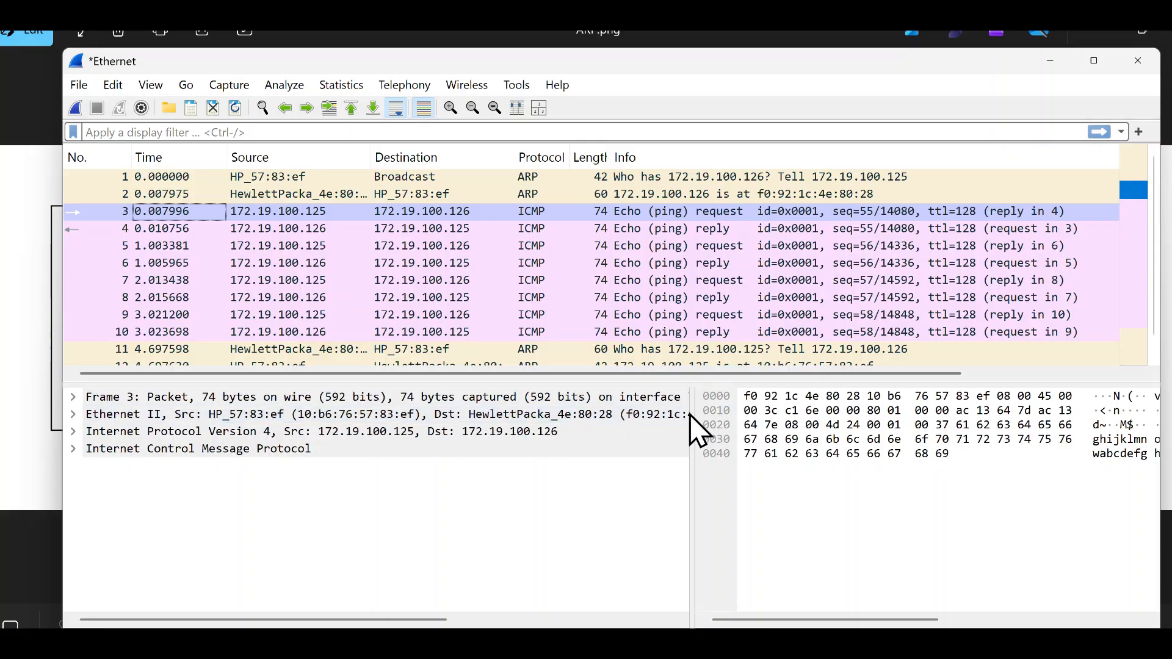
{"action": "left_click_drag", "start_coordinate": [691, 415], "coordinate": [794, 427]}
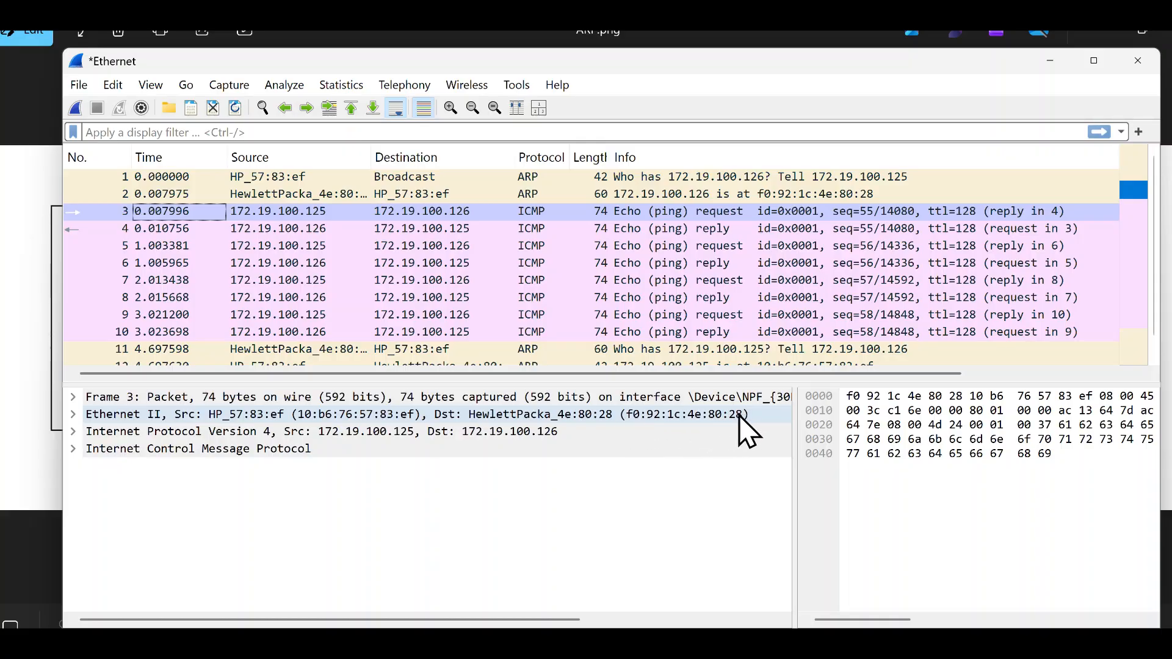
{"action": "left_click", "coordinate": [174, 215]}
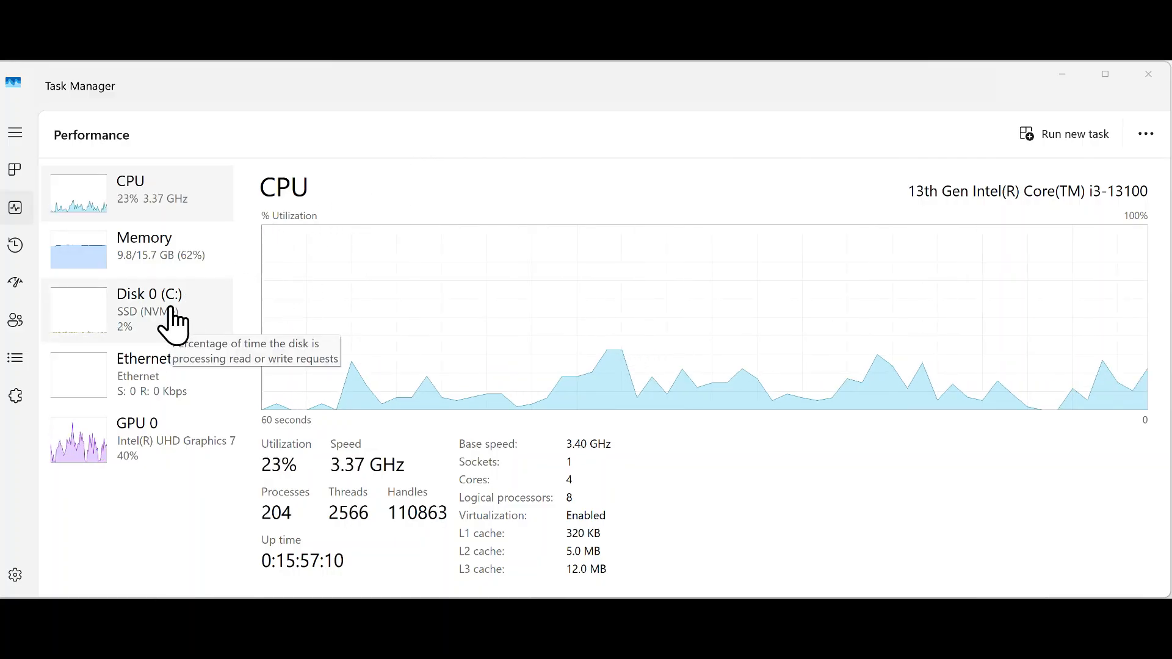
Show the network details for the Ethernet adapter in Task Manager's performance view and move the details window aside
{"action": "left_click", "coordinate": [93, 390]}
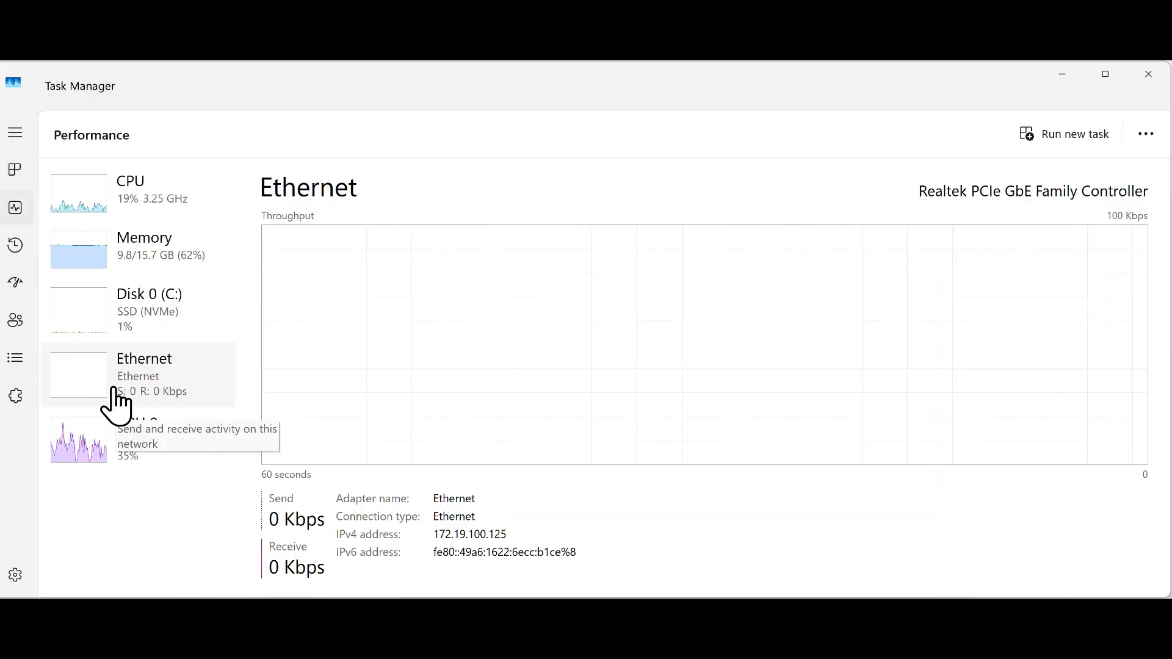
{"action": "right_click", "coordinate": [571, 312]}
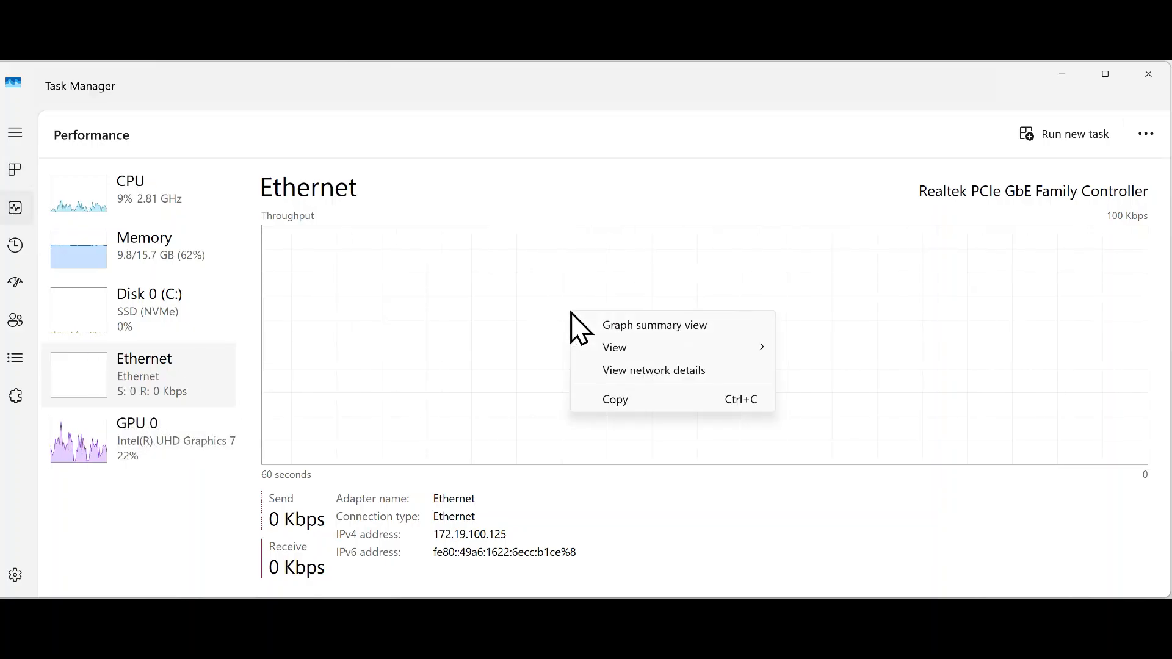
{"action": "left_click", "coordinate": [690, 371]}
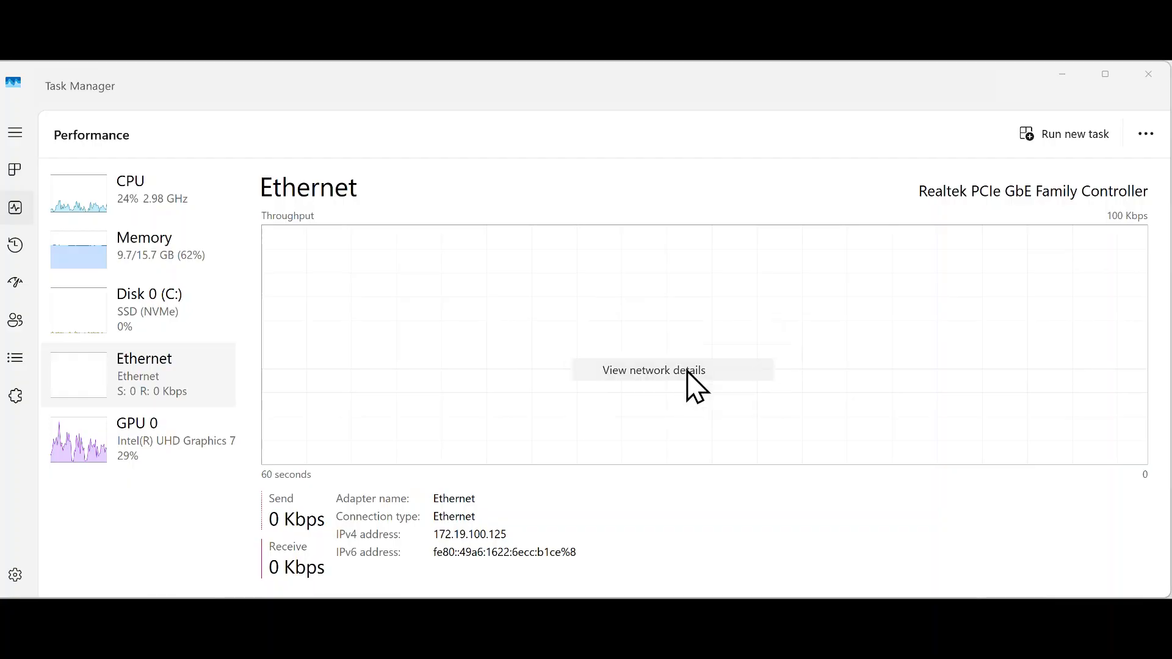
{"action": "left_click_drag", "start_coordinate": [392, 146], "coordinate": [670, 92]}
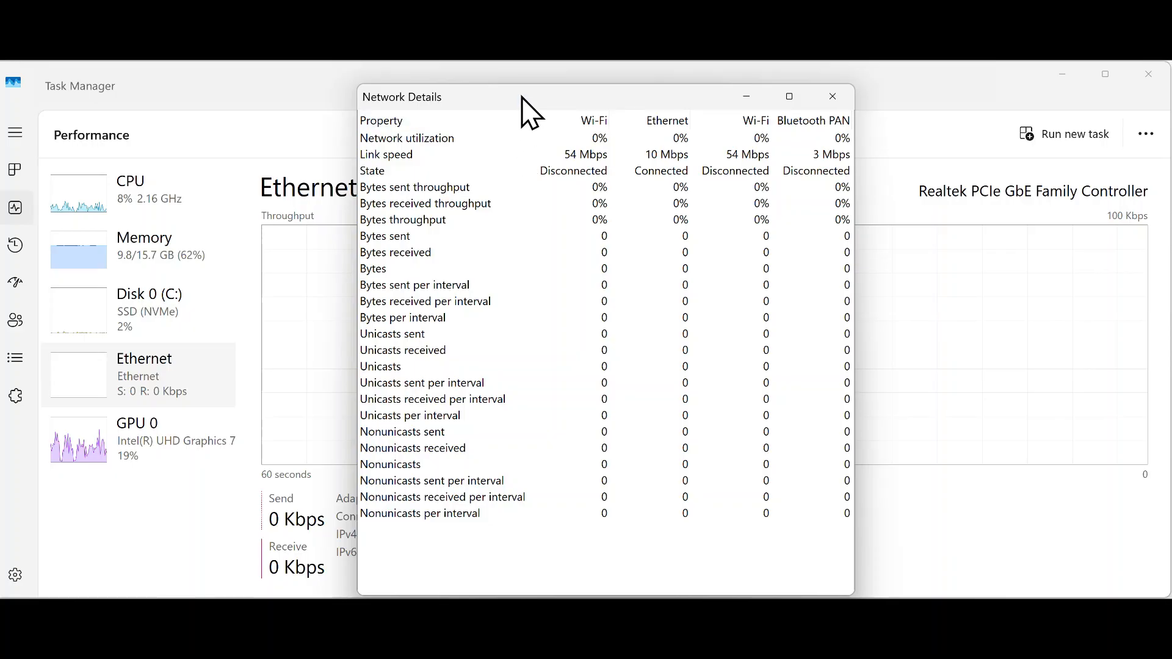
{"action": "left_click_drag", "start_coordinate": [523, 96], "coordinate": [279, 96]}
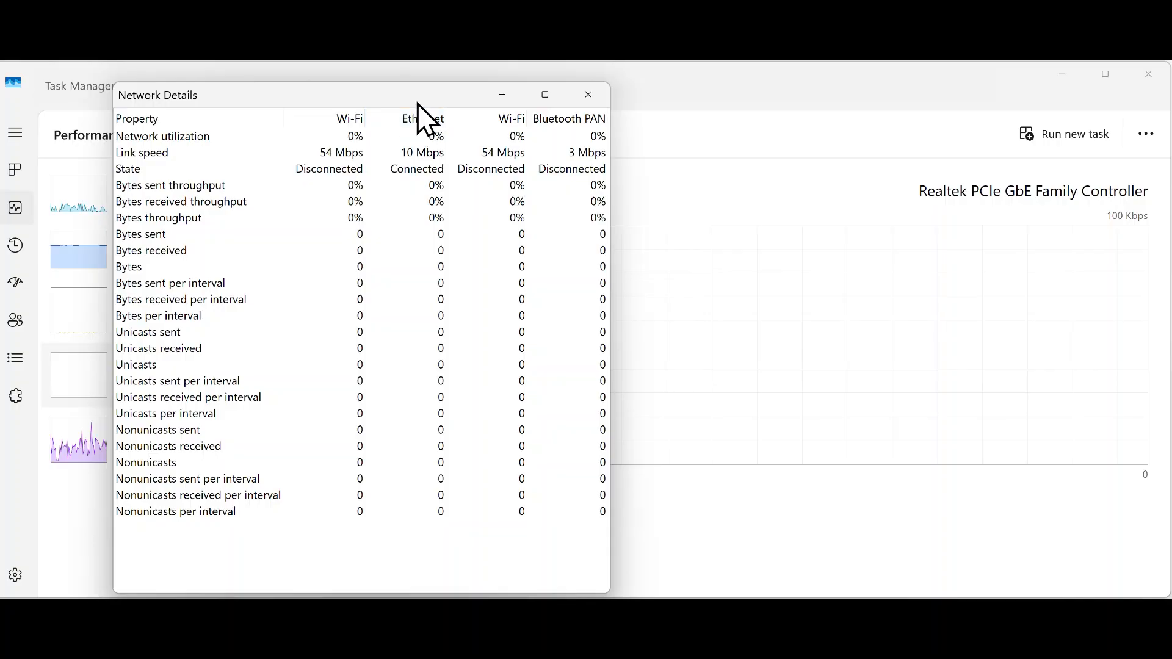
{"action": "left_click_drag", "start_coordinate": [419, 101], "coordinate": [363, 100]}
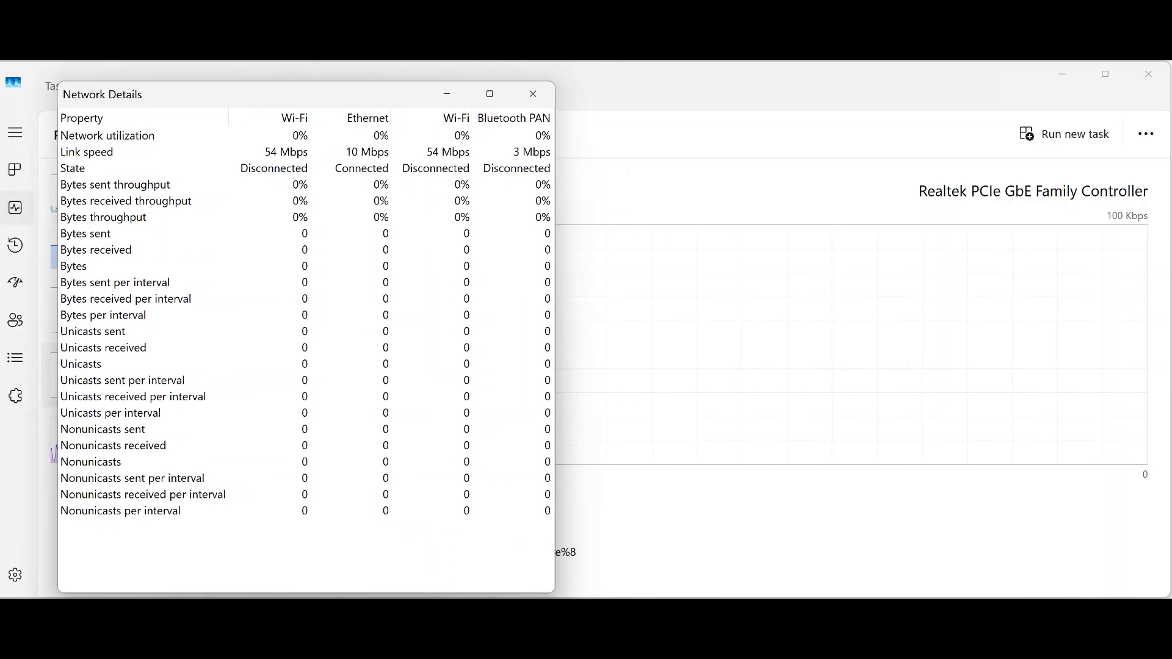
Bring the Command Prompt beside the Network Details window and repeat the ping of 172.19.100.126
{"action": "left_click", "coordinate": [287, 546]}
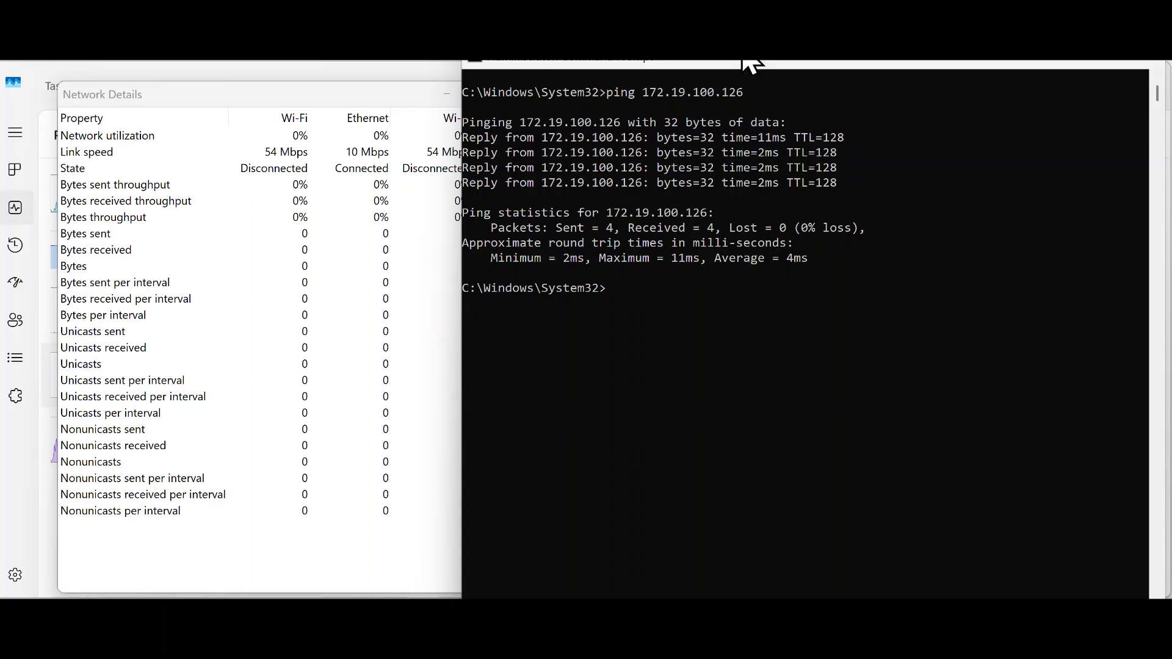
{"action": "left_click_drag", "start_coordinate": [902, 59], "coordinate": [874, 66]}
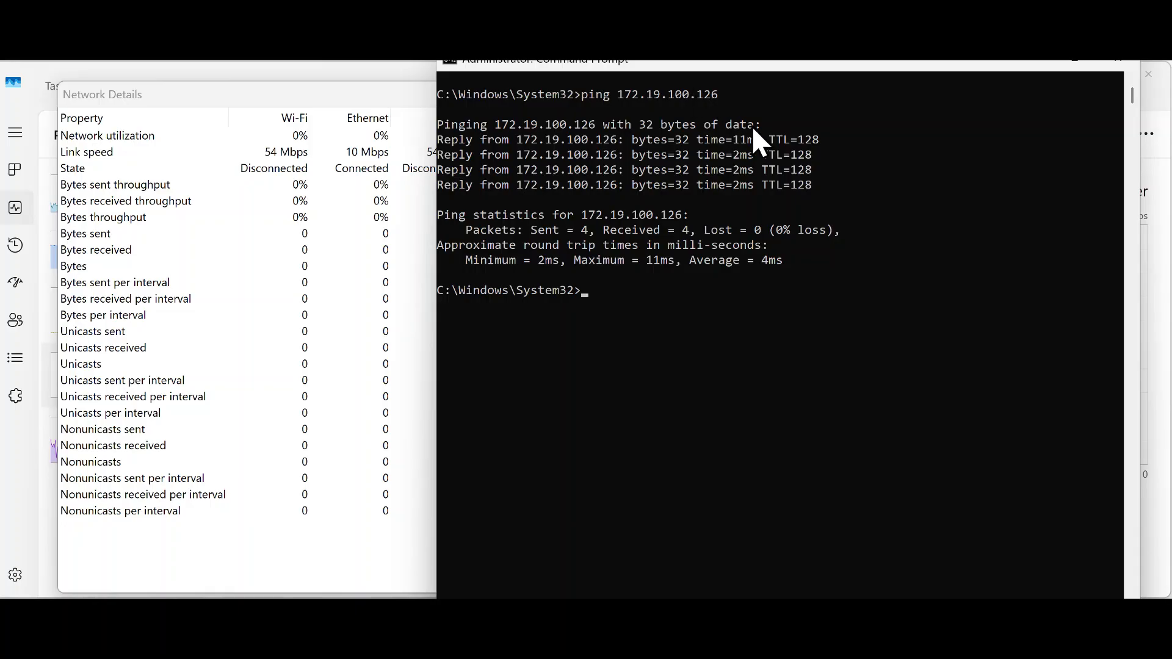
{"action": "key", "text": "Up"}
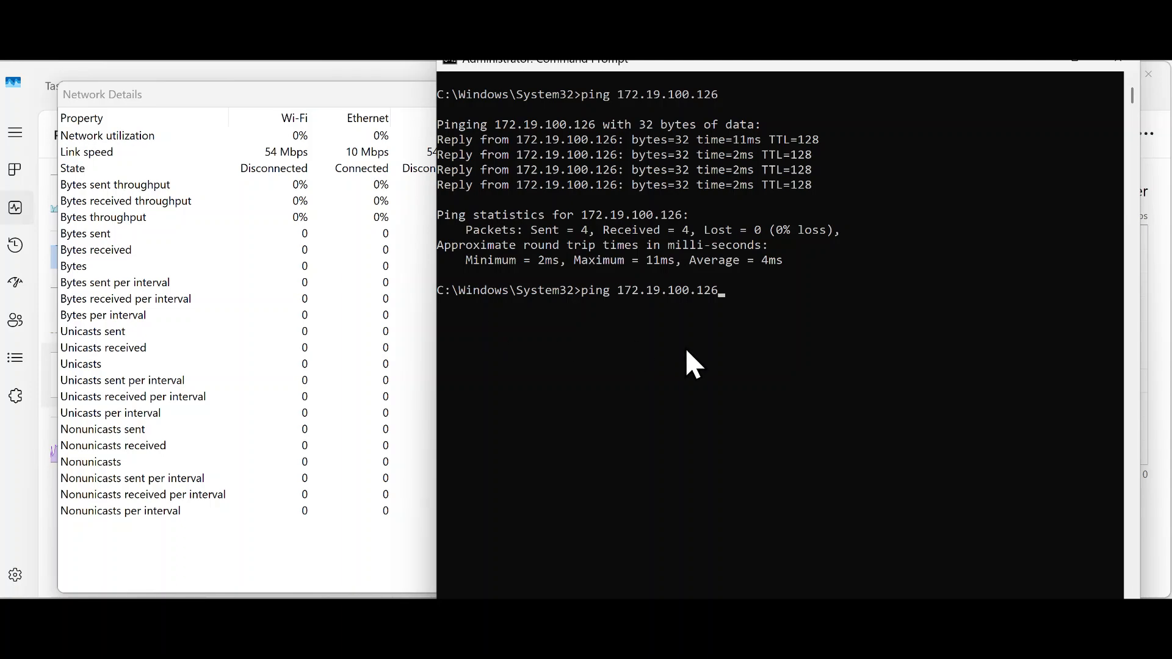
{"action": "key", "text": "Return"}
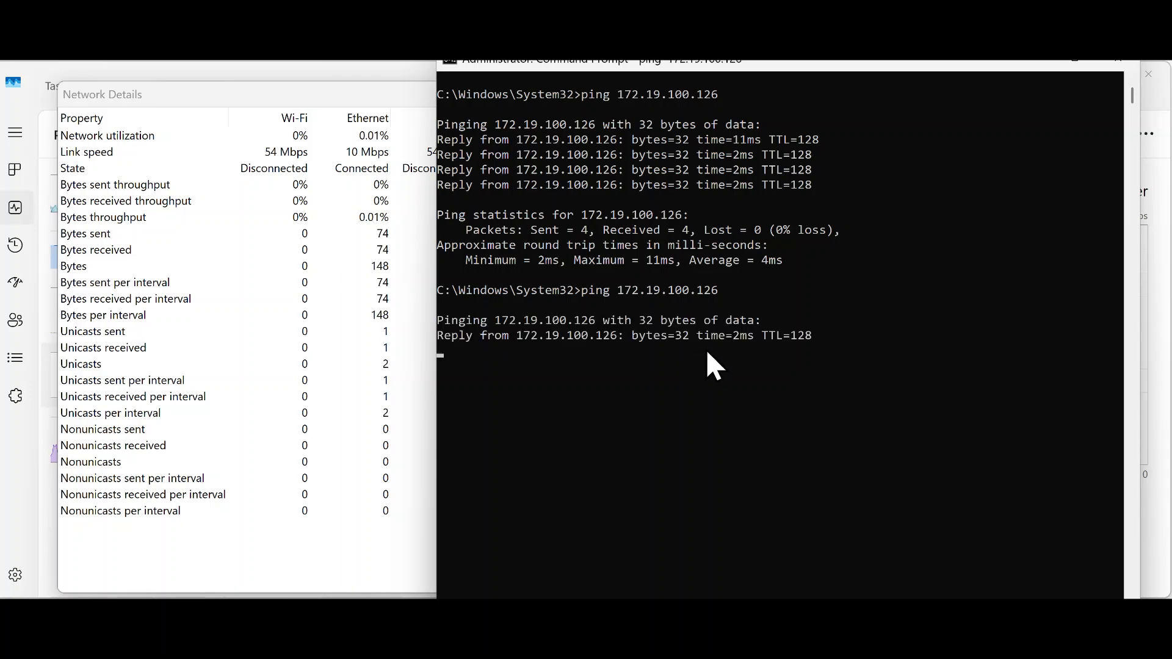